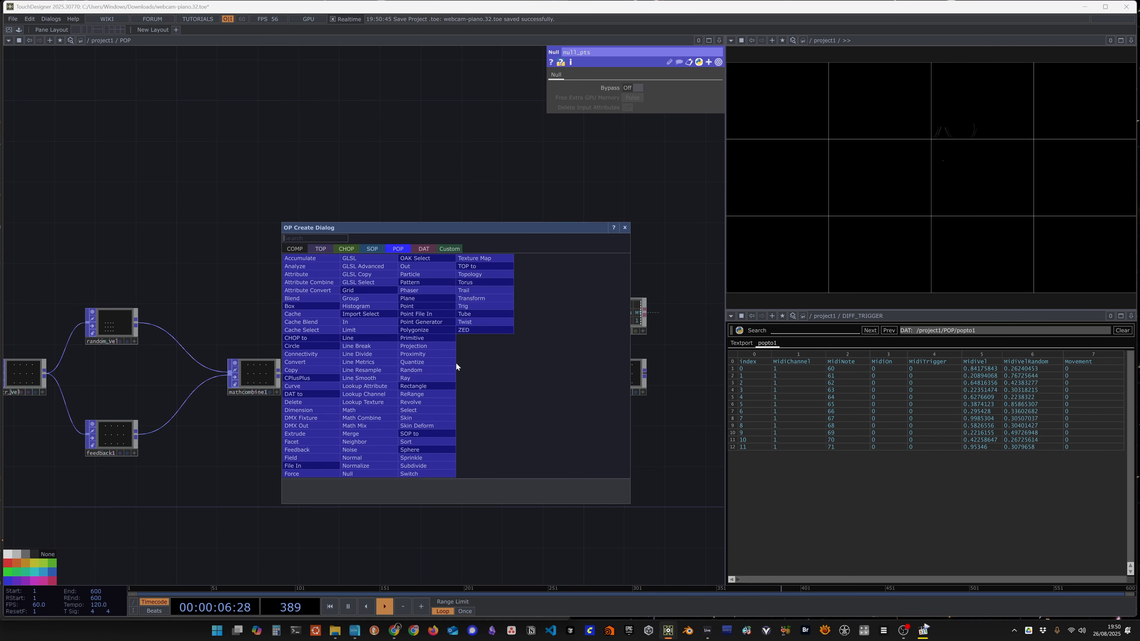
Step: Insert a GLSL POP into the wire between null_end_loop and null_pts
text(glsl)
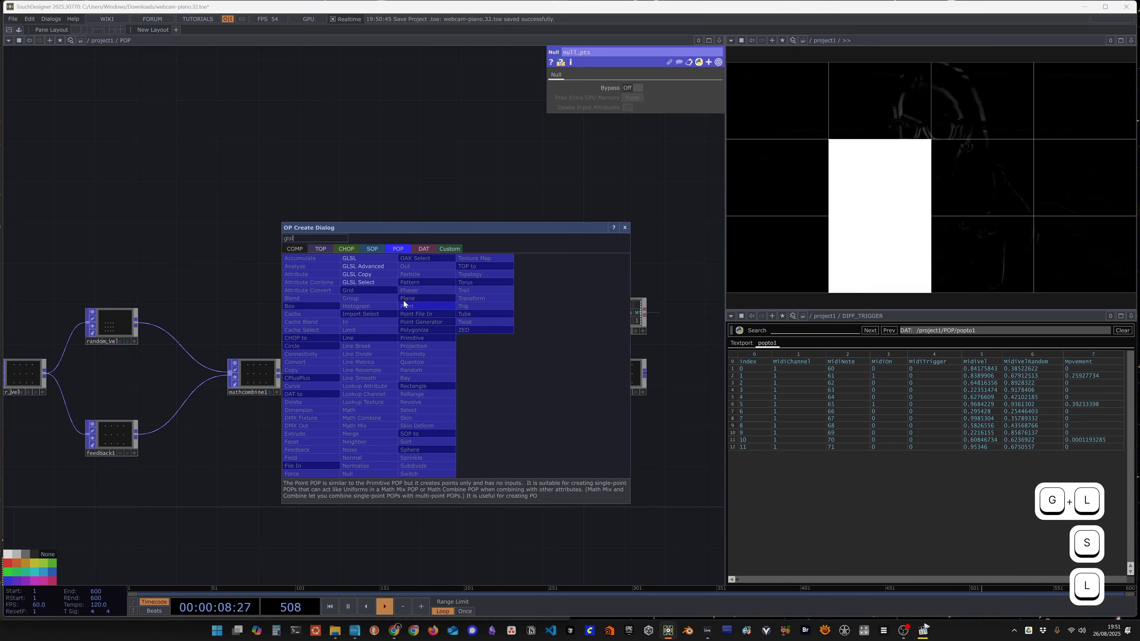
click(369, 258)
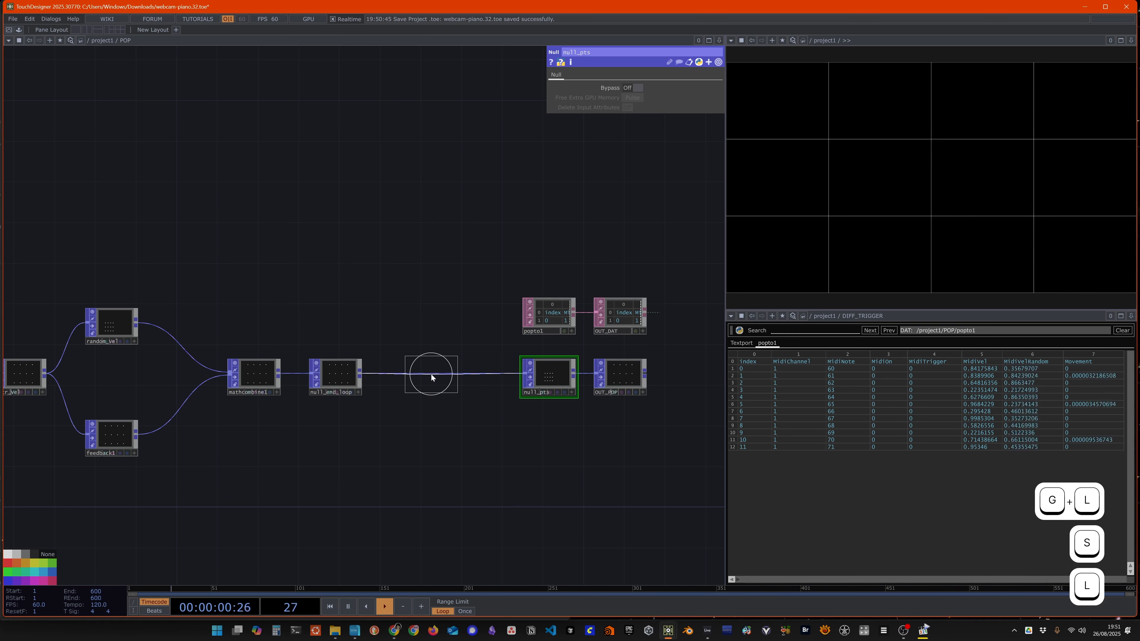
click(431, 374)
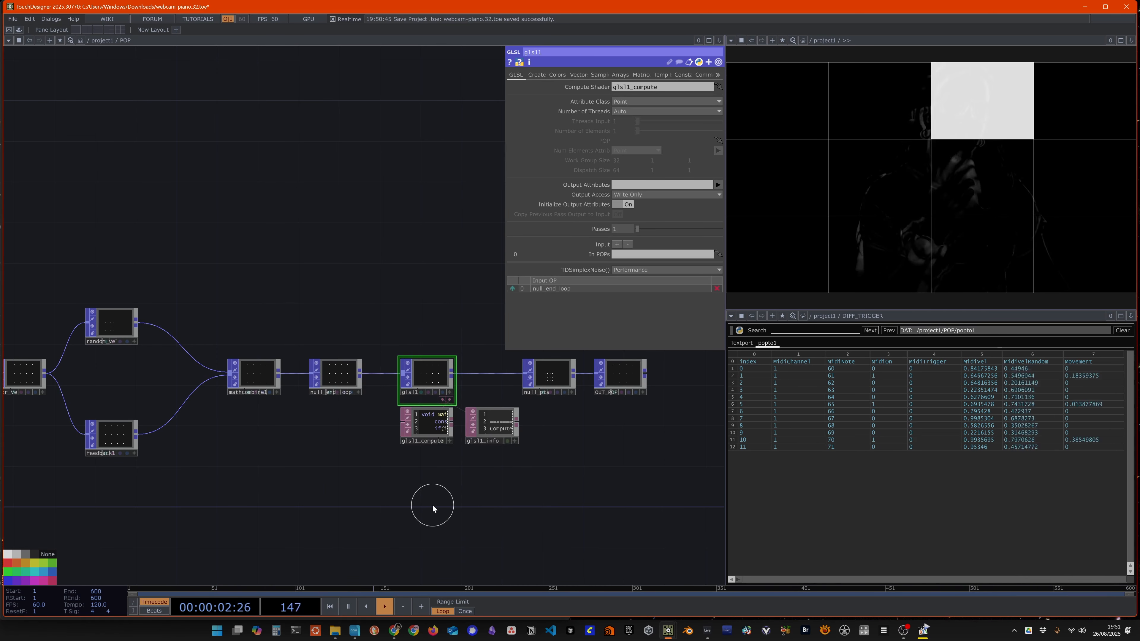
scroll(425, 499, up, 3)
scroll(429, 501, down, 1)
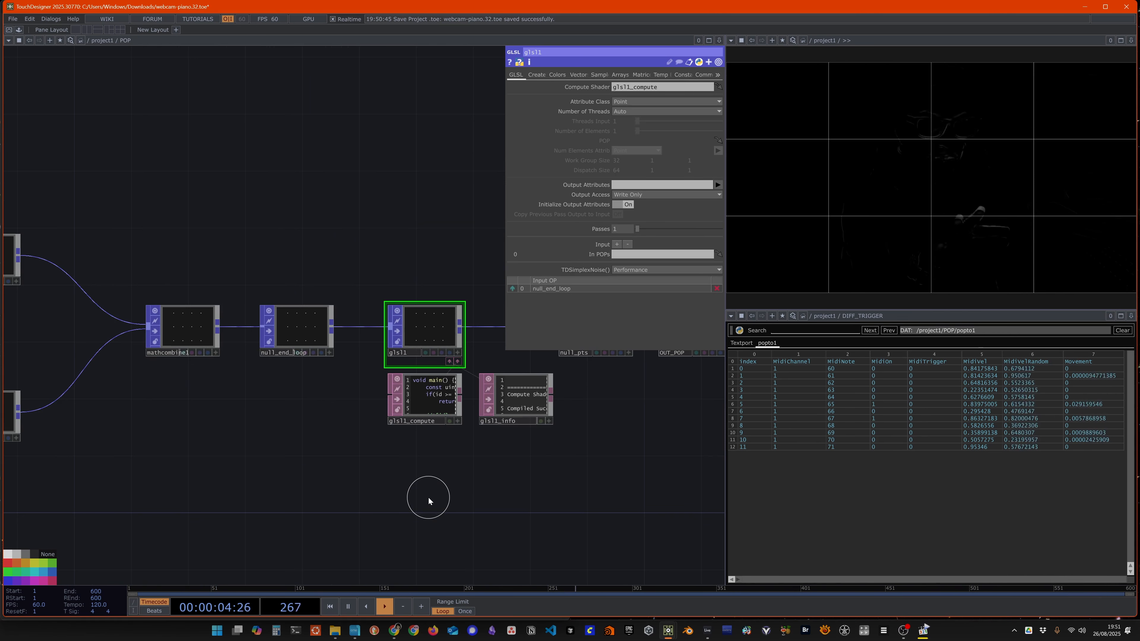
scroll(367, 477, down, 3)
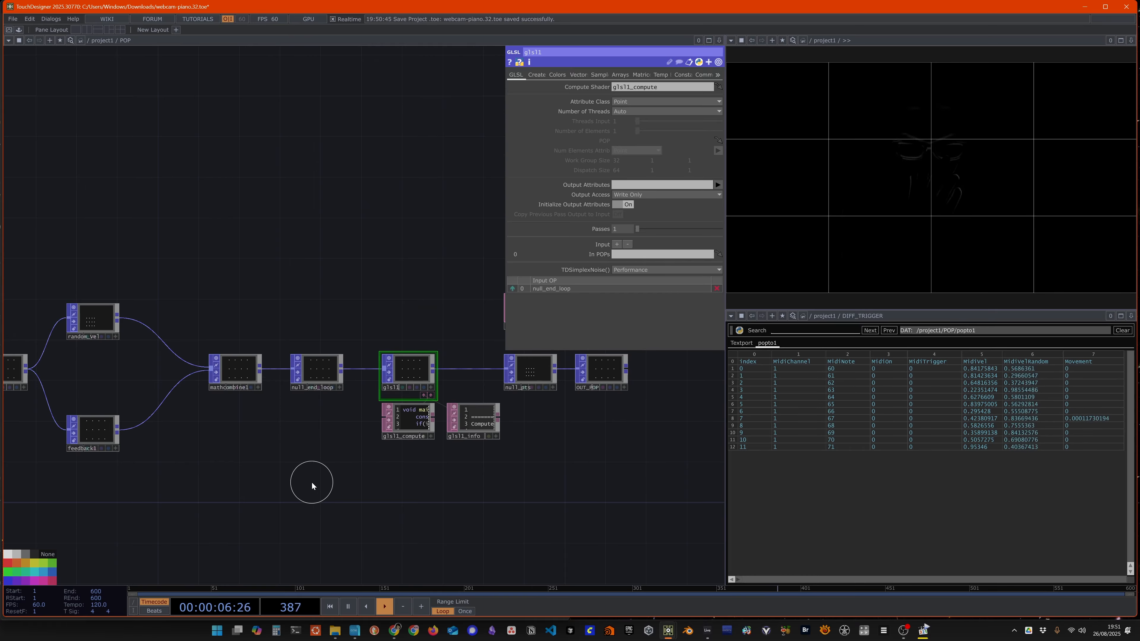
mouse_move(312, 483)
mouse_down()
mouse_move(644, 473)
mouse_move(302, 490)
mouse_up()
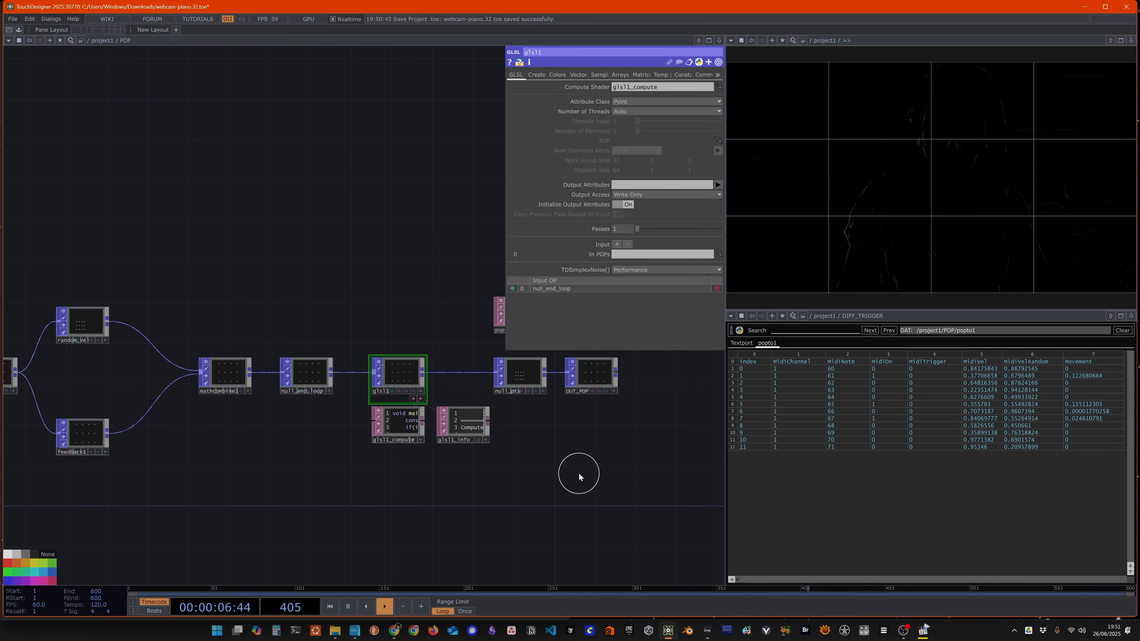
Step: In project1's perform window, set the Video layer to 1 and the Grid, Diff and Pixelated Diff layers to 0
key(u)
drag(622, 471, 240, 492)
click(301, 364)
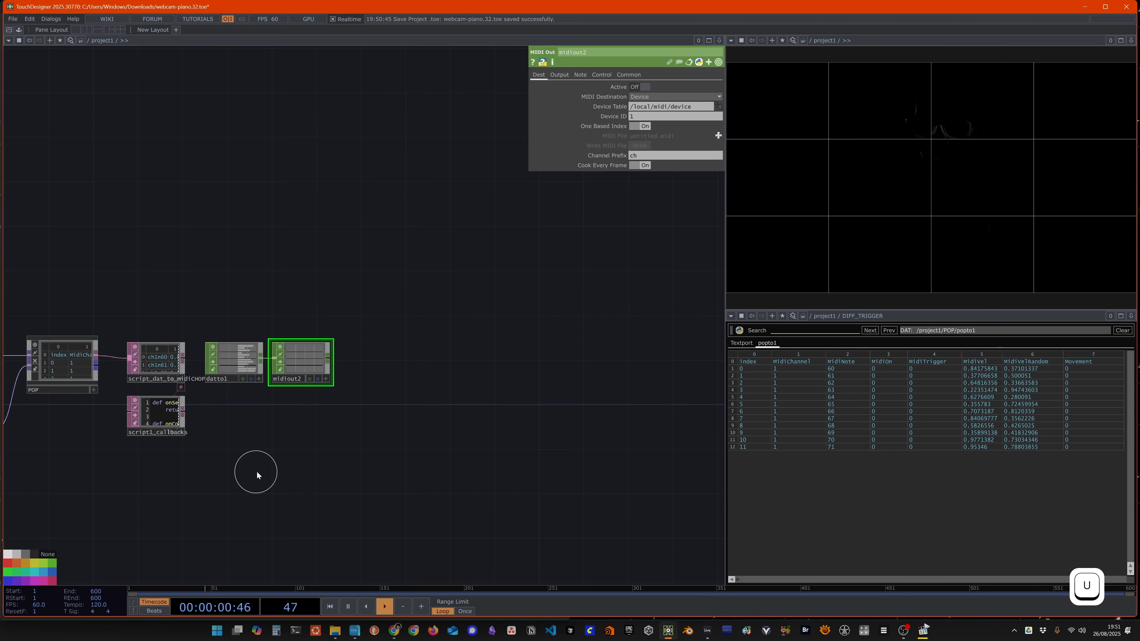
key(F1)
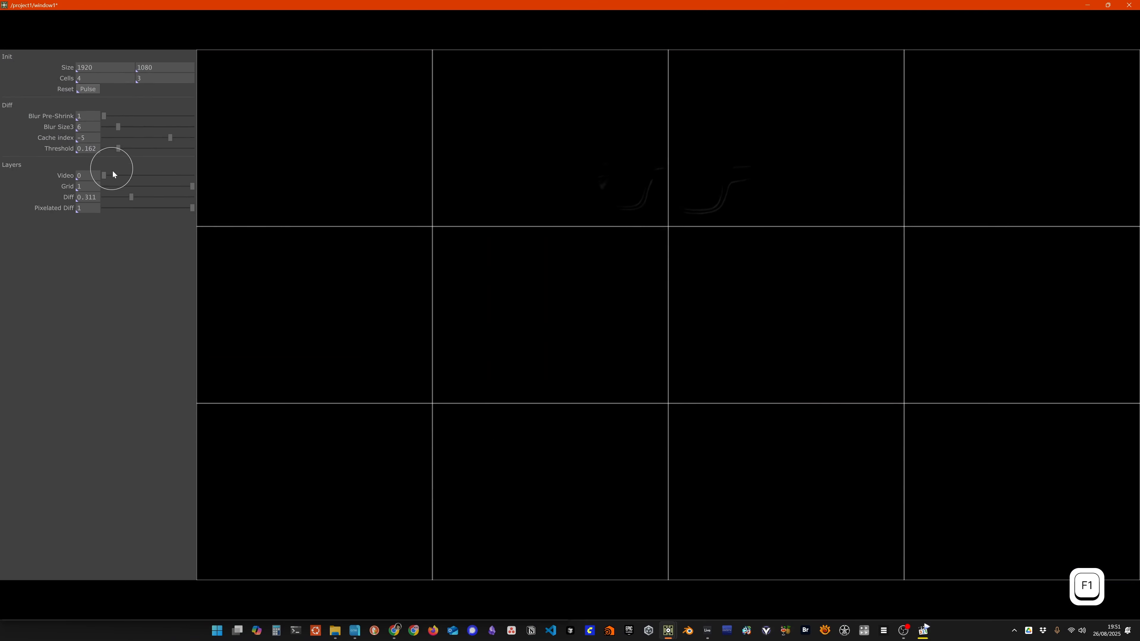
drag(107, 176, 76, 198)
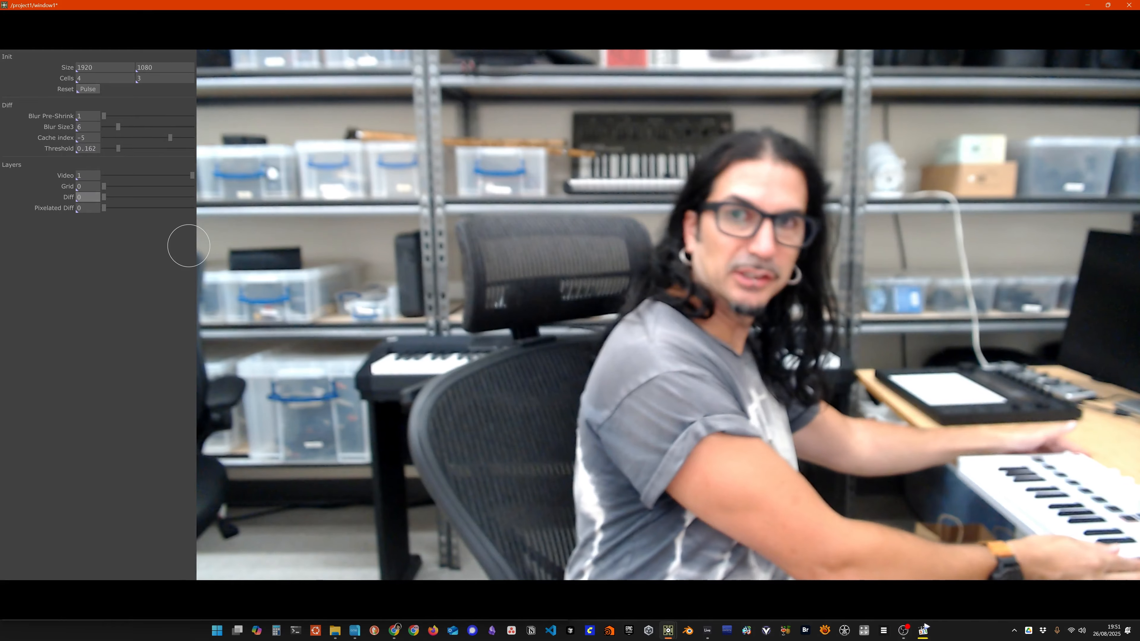
key(Escape)
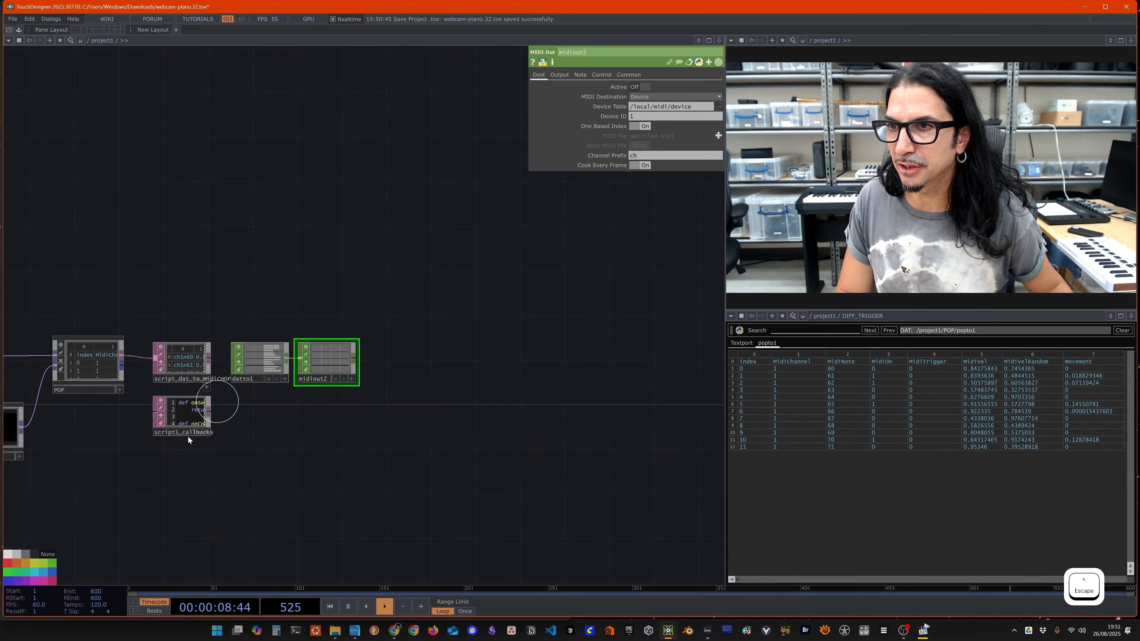
Step: Open the Component Editor for the VIDEO_INPUT component inside project1
key(u)
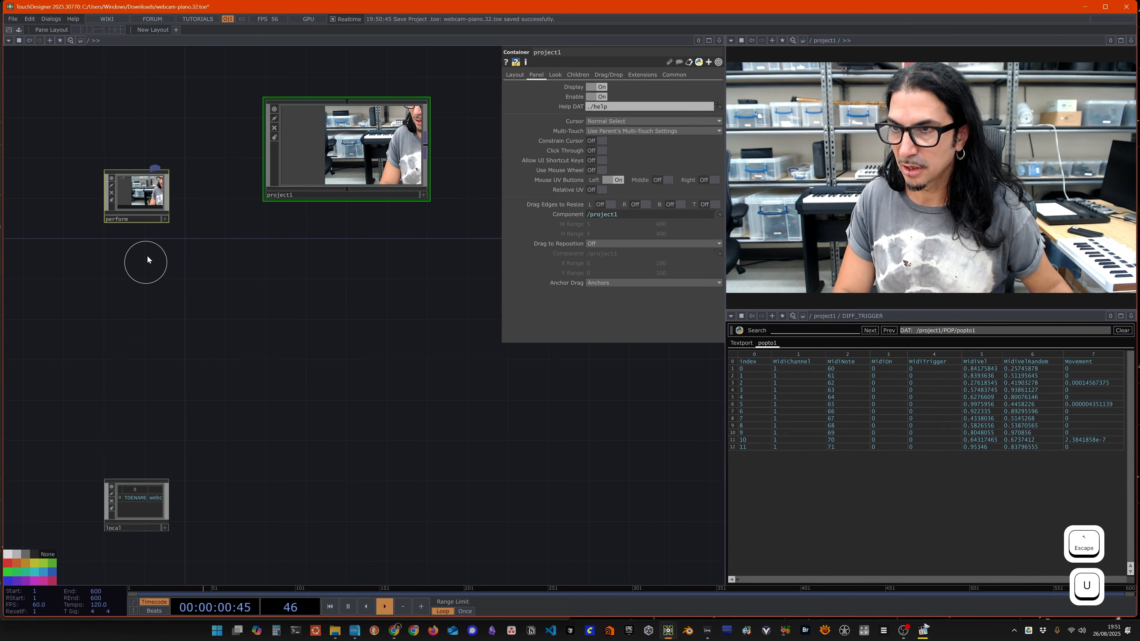
double_click(348, 195)
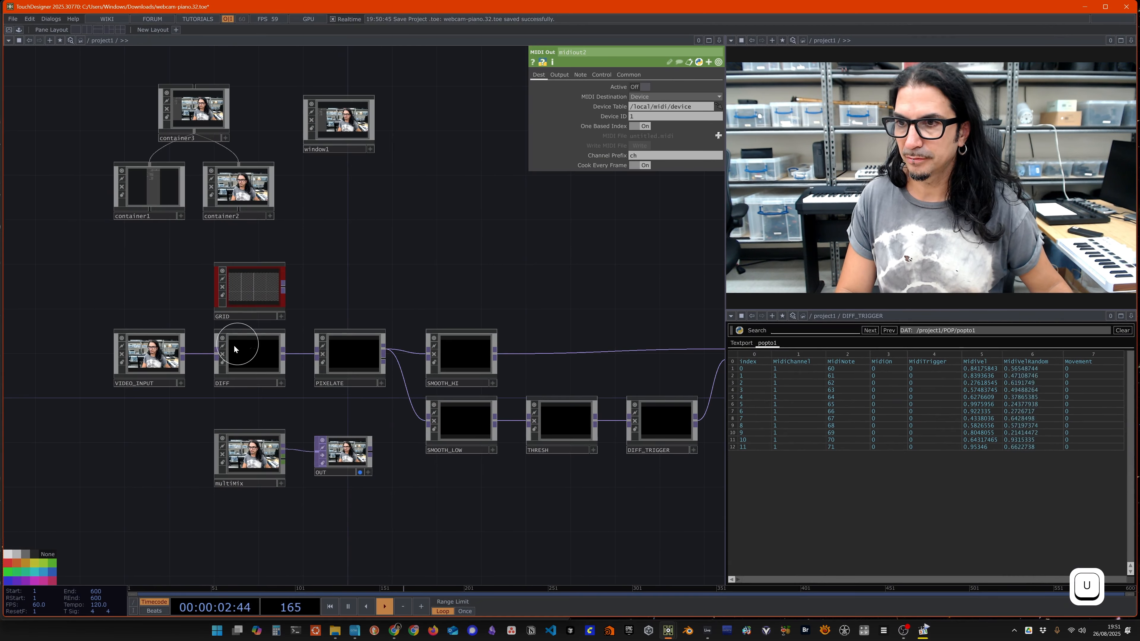
click(156, 358)
right_click(157, 354)
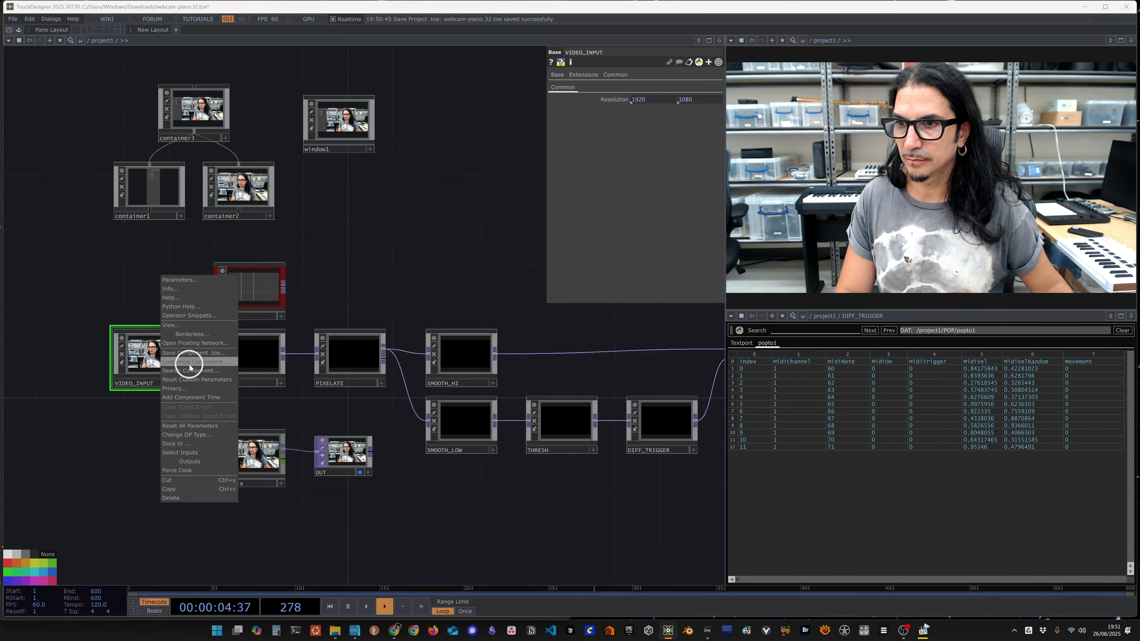
click(185, 364)
drag(197, 204, 165, 56)
Step: Add flip1's Flip X toggle to VIDEO_INPUT's Common page as a custom parameter, and select the videodevin1 operator
double_click(158, 351)
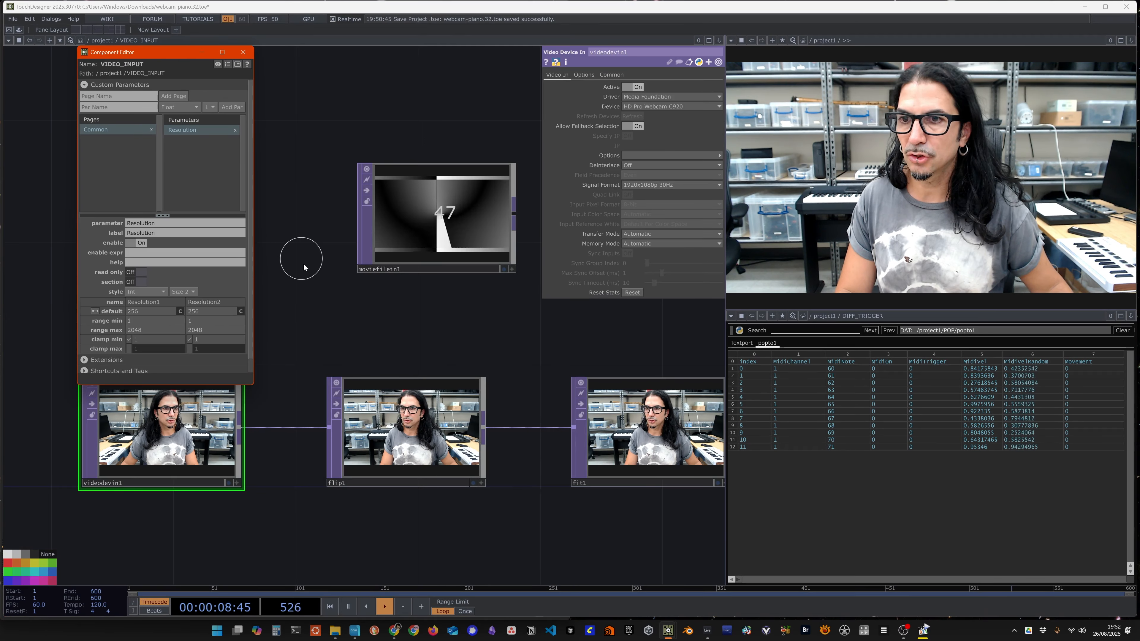
drag(327, 268, 384, 277)
click(476, 434)
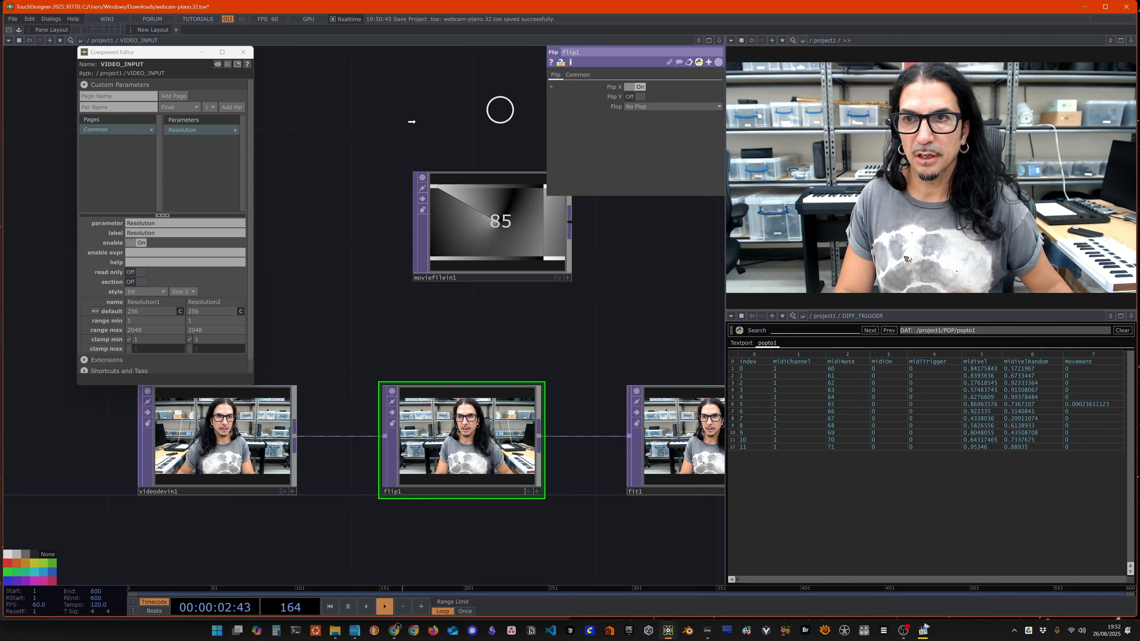
drag(201, 158, 201, 158)
click(220, 166)
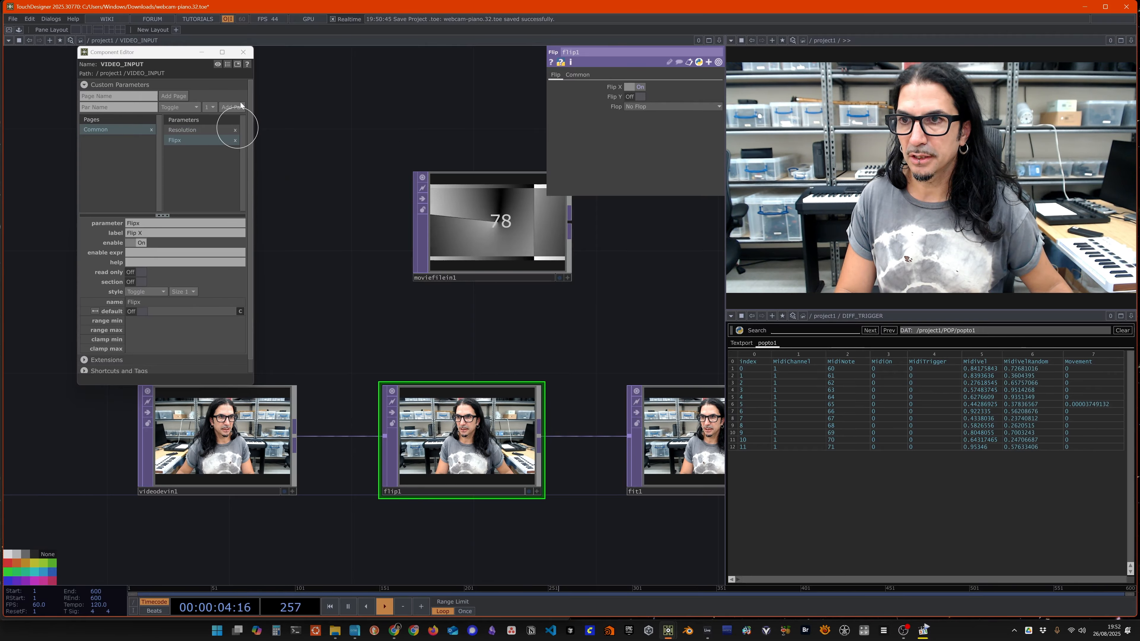
click(244, 52)
click(220, 433)
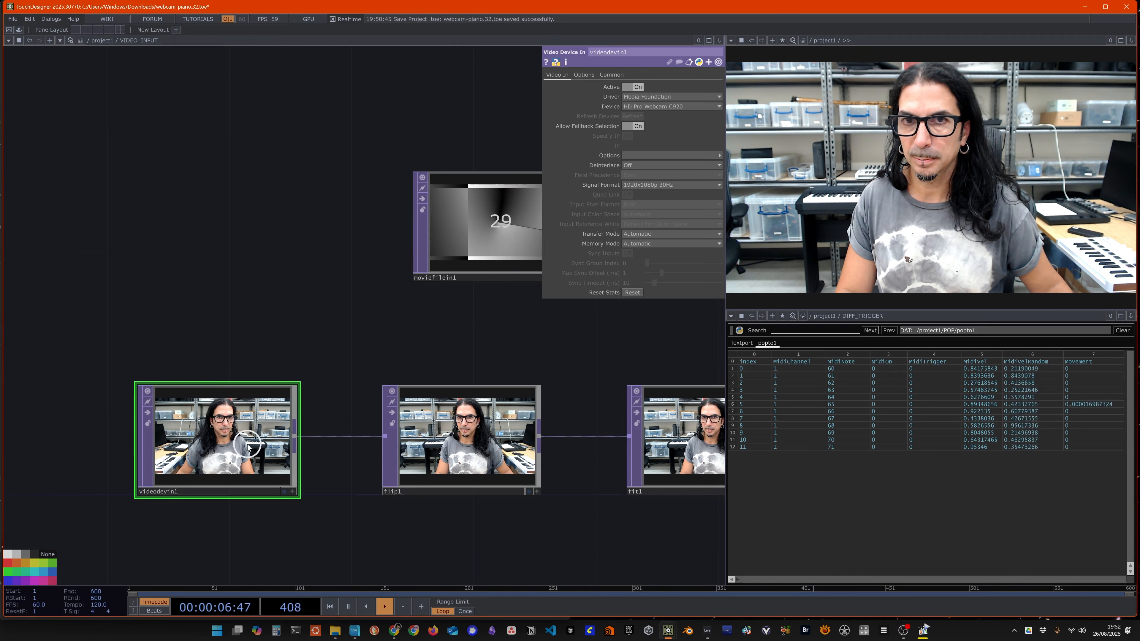
right_click(151, 40)
click(167, 8)
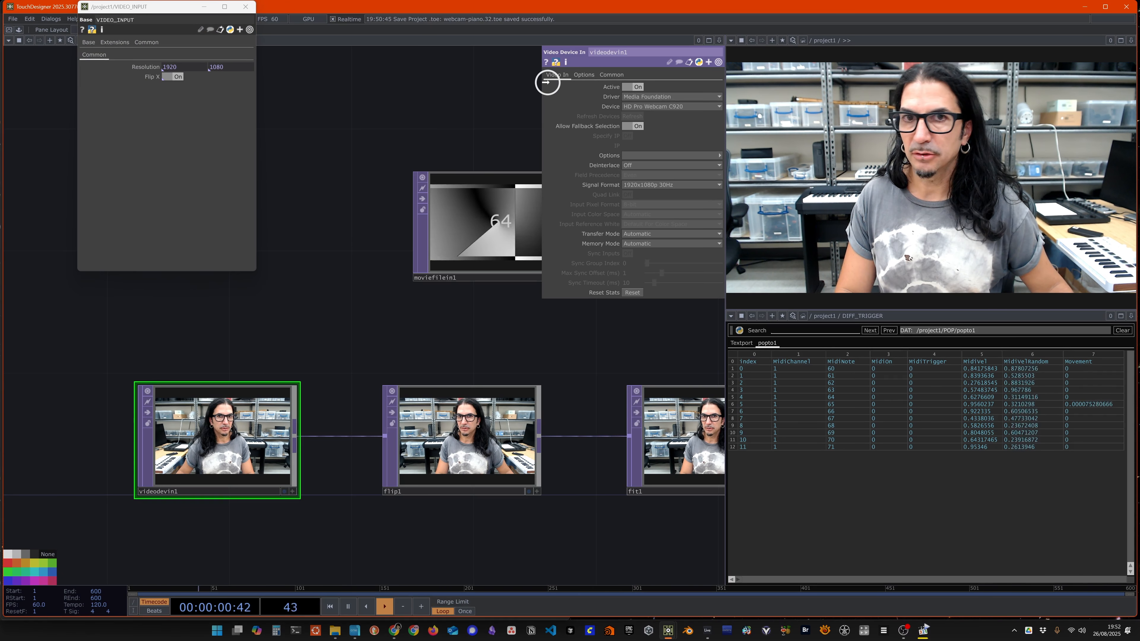
key(Escape)
click(246, 7)
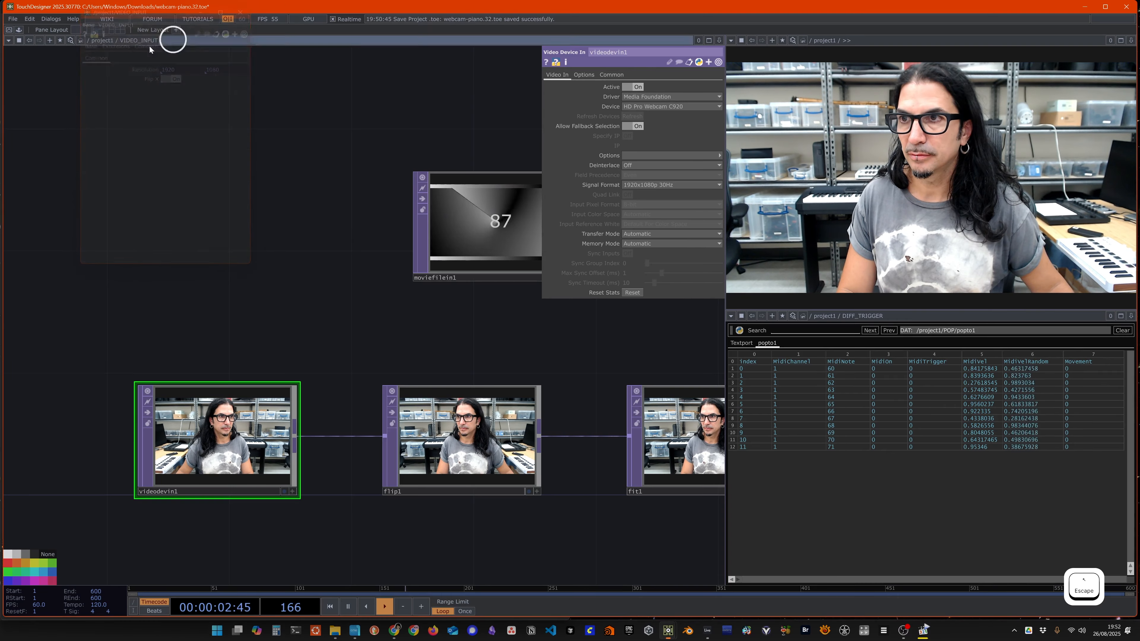
Step: Add videodevin1's Active toggle to VIDEO_INPUT's Common page above Resolution as a custom parameter, and return to the project1 network
right_click(141, 40)
click(177, 89)
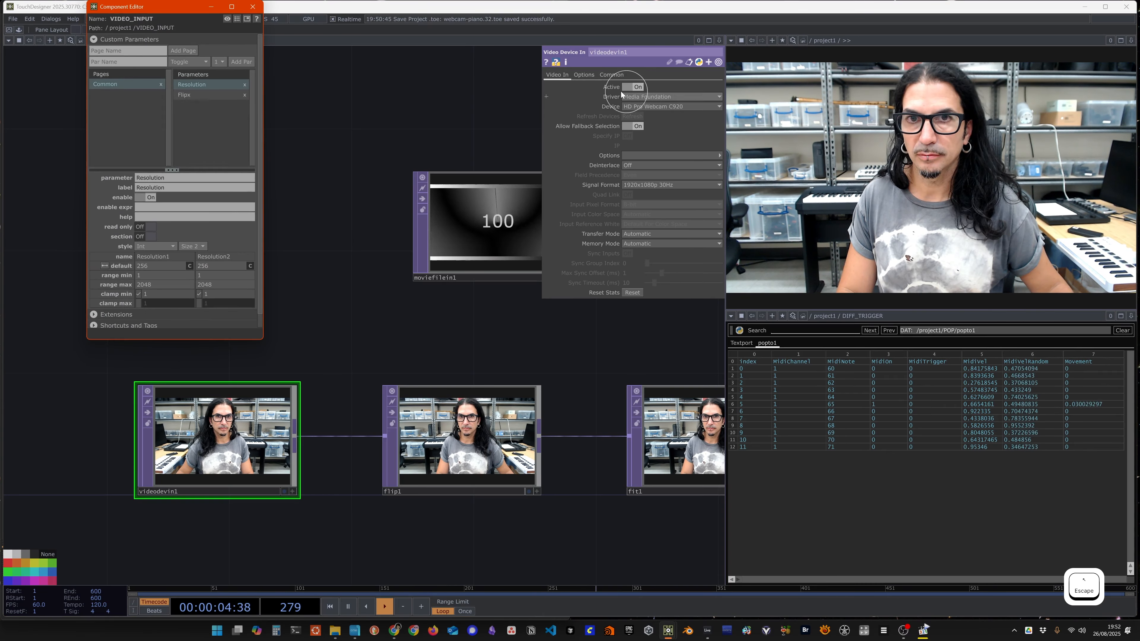
drag(609, 87, 210, 116)
click(229, 124)
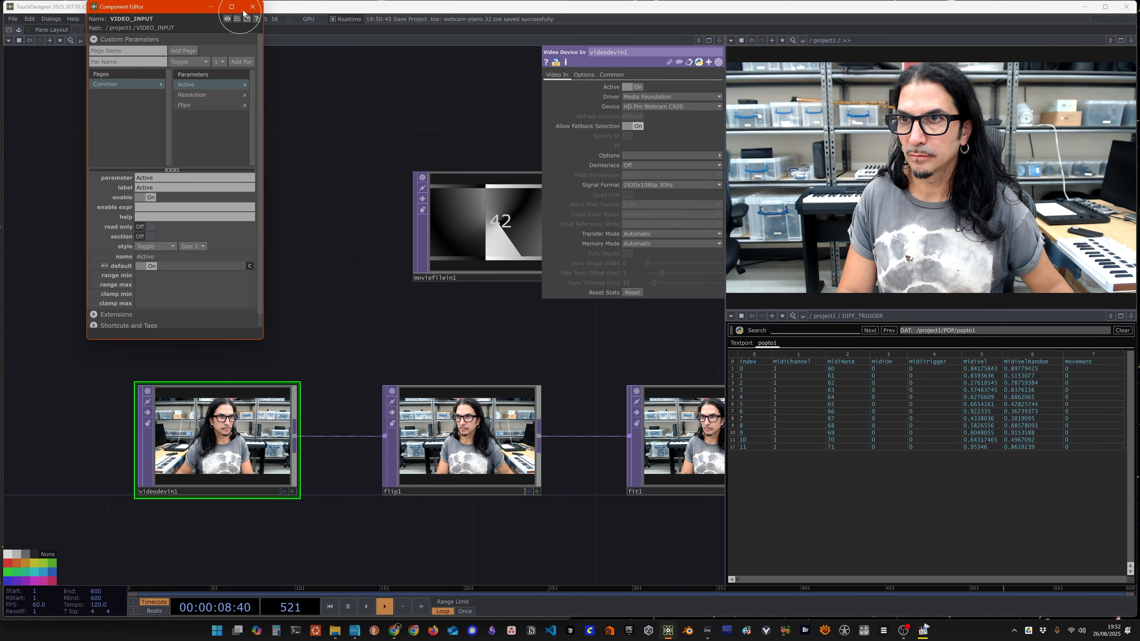
click(253, 6)
key(u)
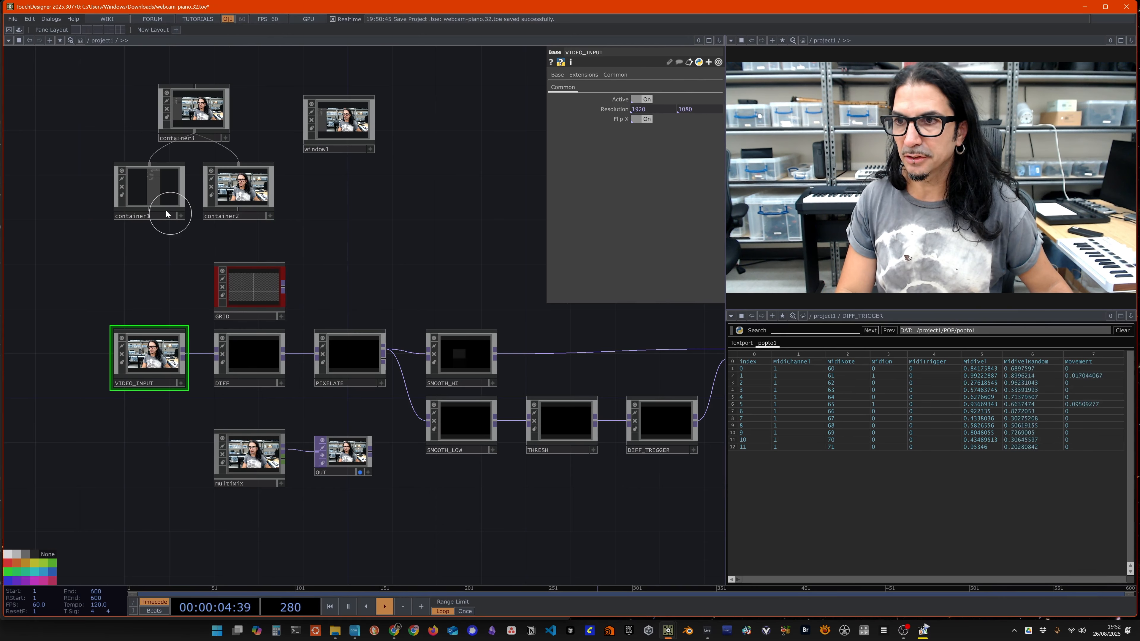
Step: Add VIDEO_INPUT's Active toggle to container1 above Size, bound as master, and label it "Cam Active"
click(151, 190)
right_click(152, 188)
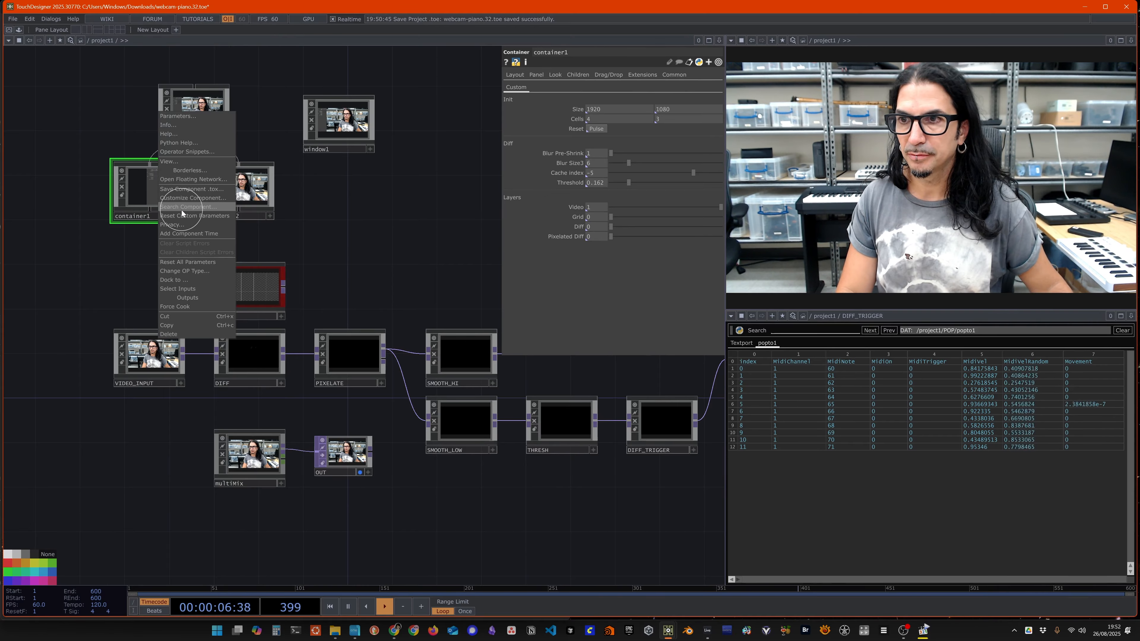
click(187, 199)
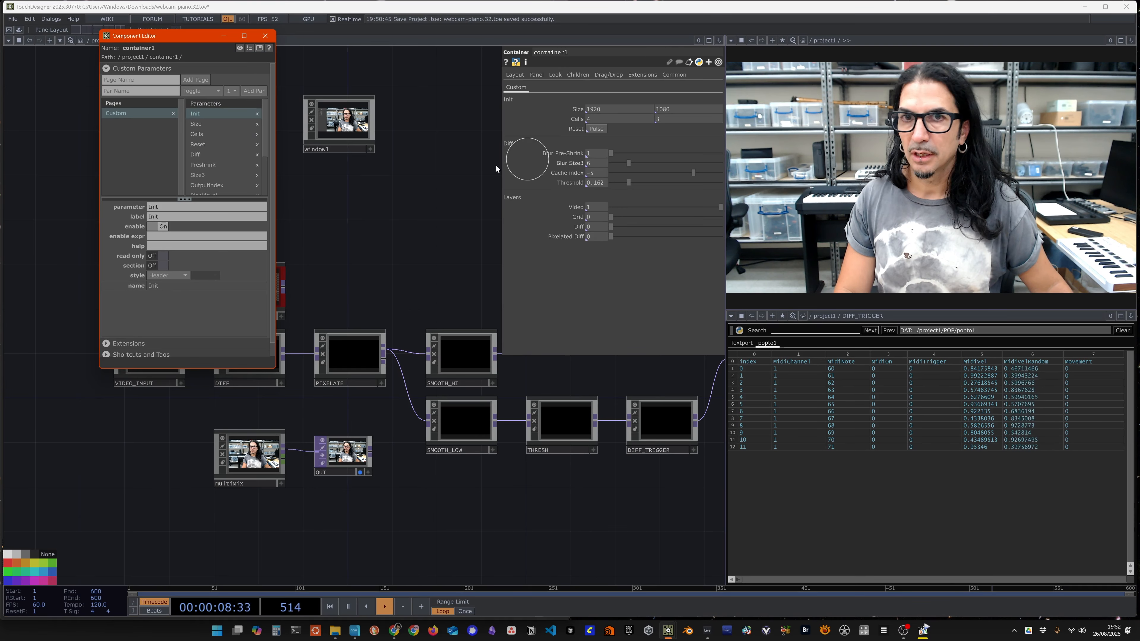
drag(196, 36, 361, 72)
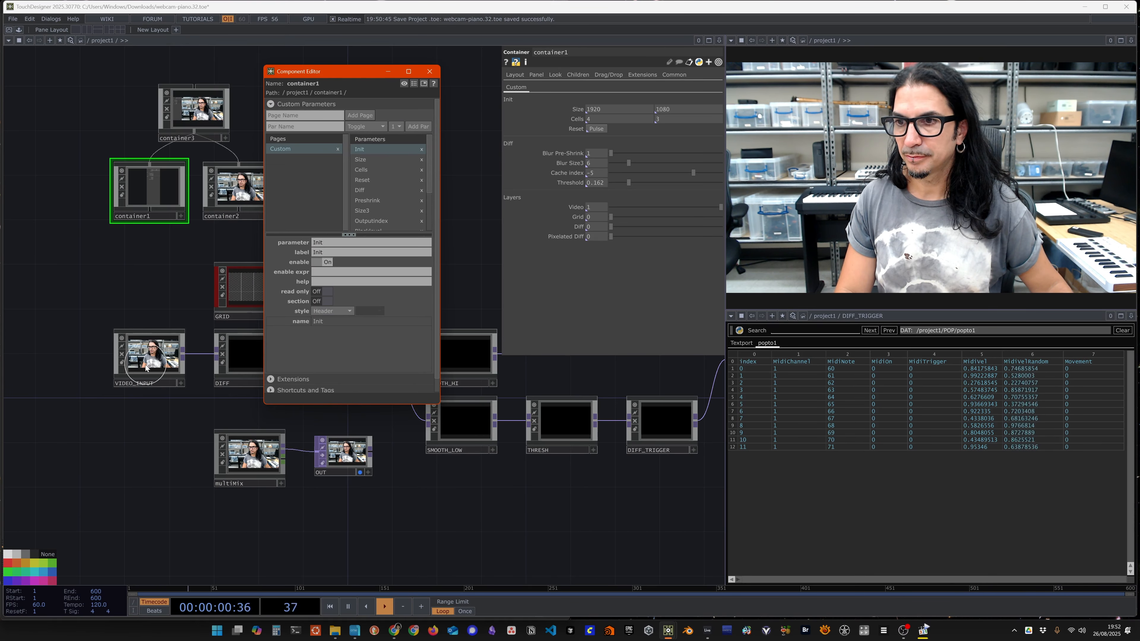
click(155, 360)
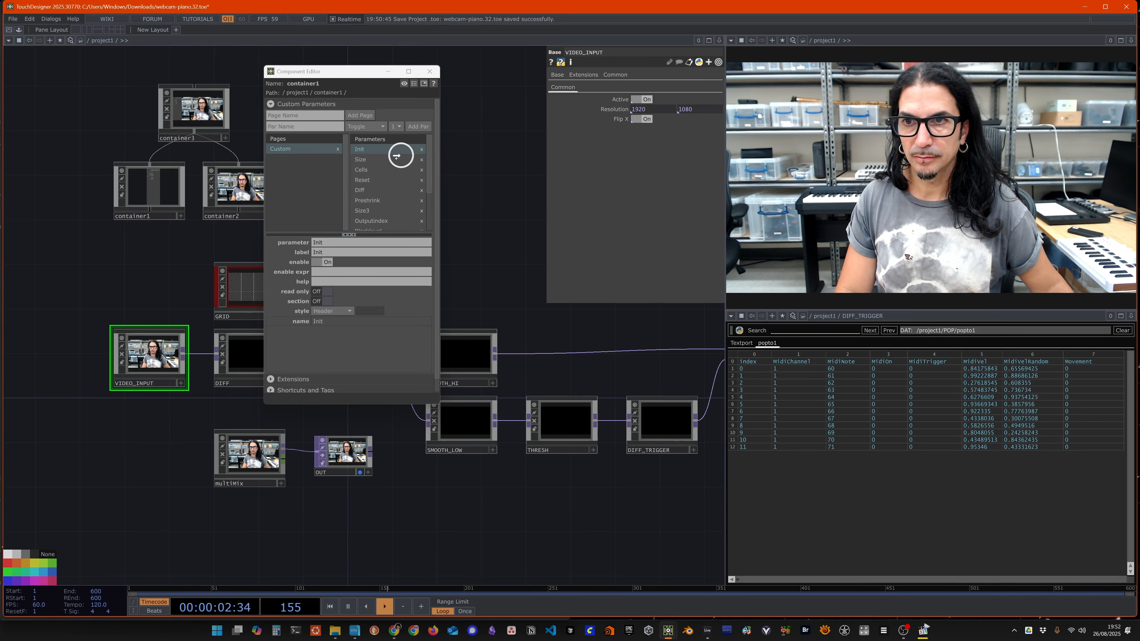
drag(365, 155, 365, 154)
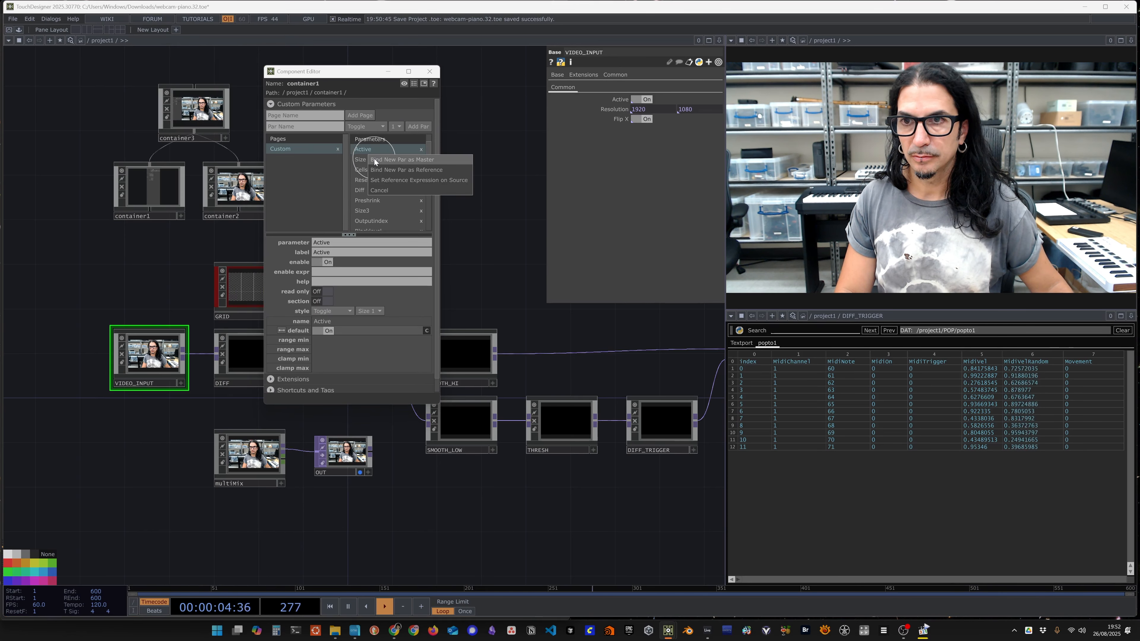
click(376, 158)
click(345, 253)
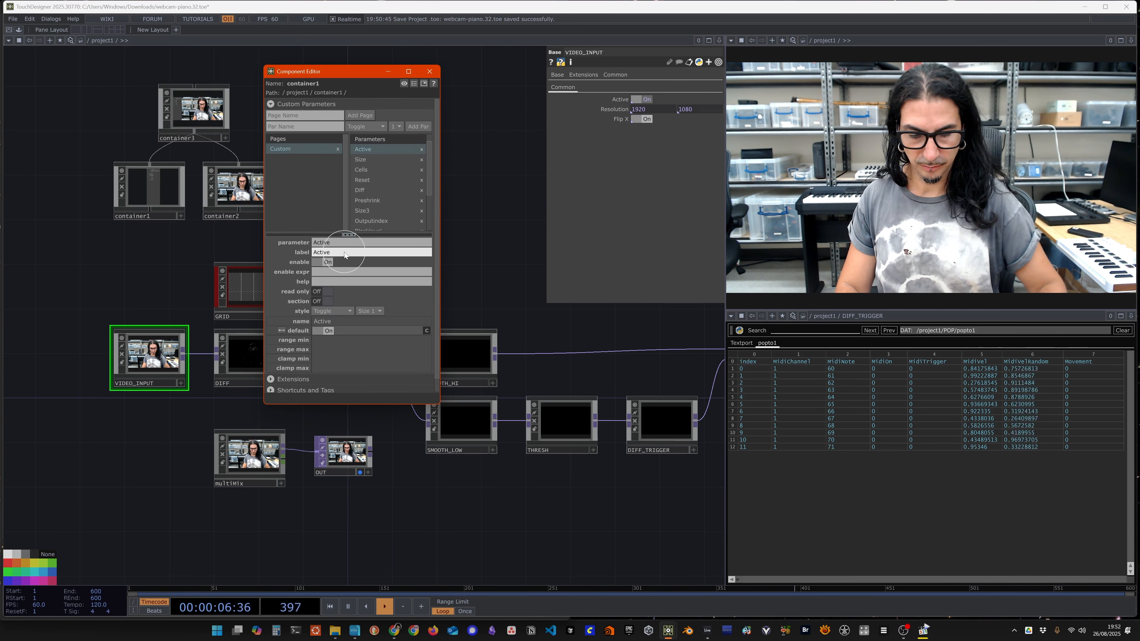
key(Home)
text(Cam)
key(Return)
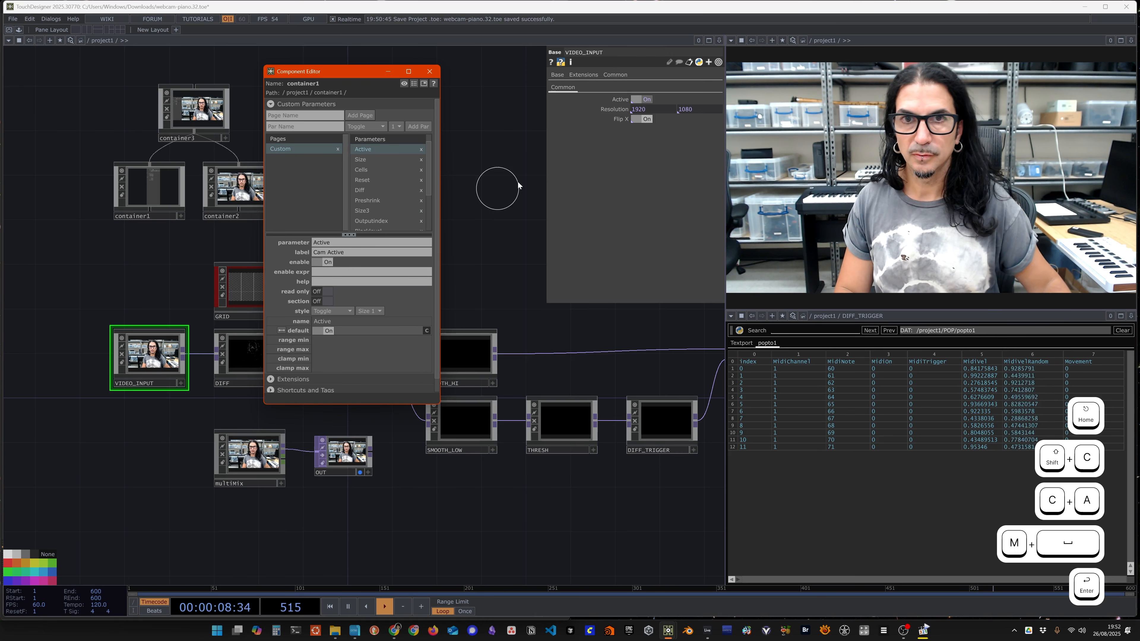
Step: Add VIDEO_INPUT's Flip X toggle to container1 below Size, label it "Cam Flip X", and save the project
click(619, 120)
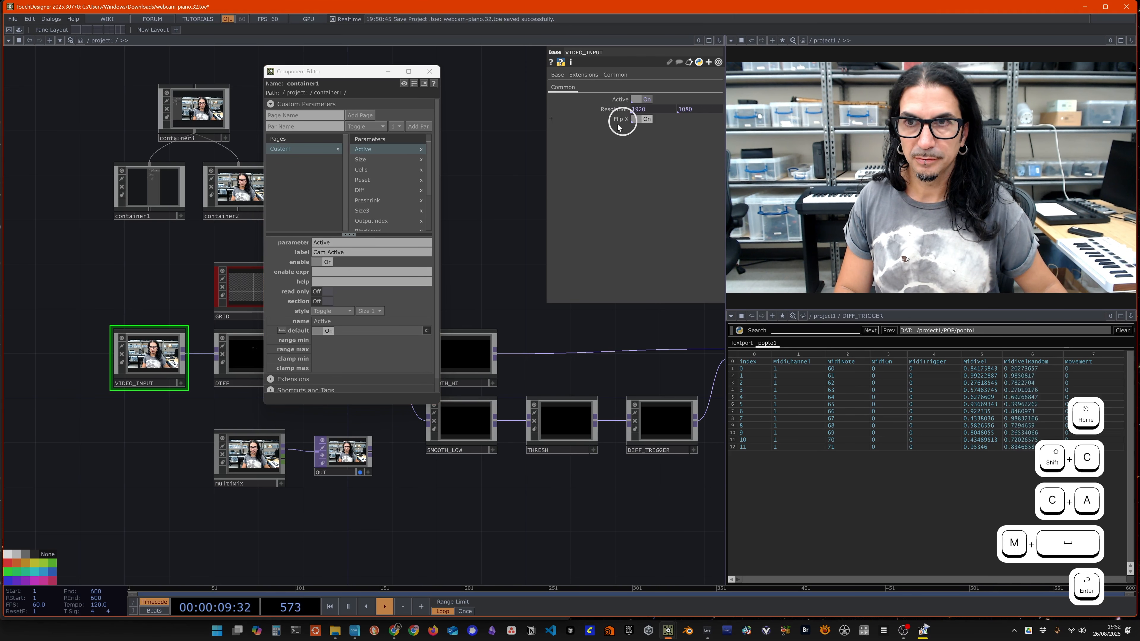
drag(368, 155, 369, 157)
click(372, 160)
click(354, 253)
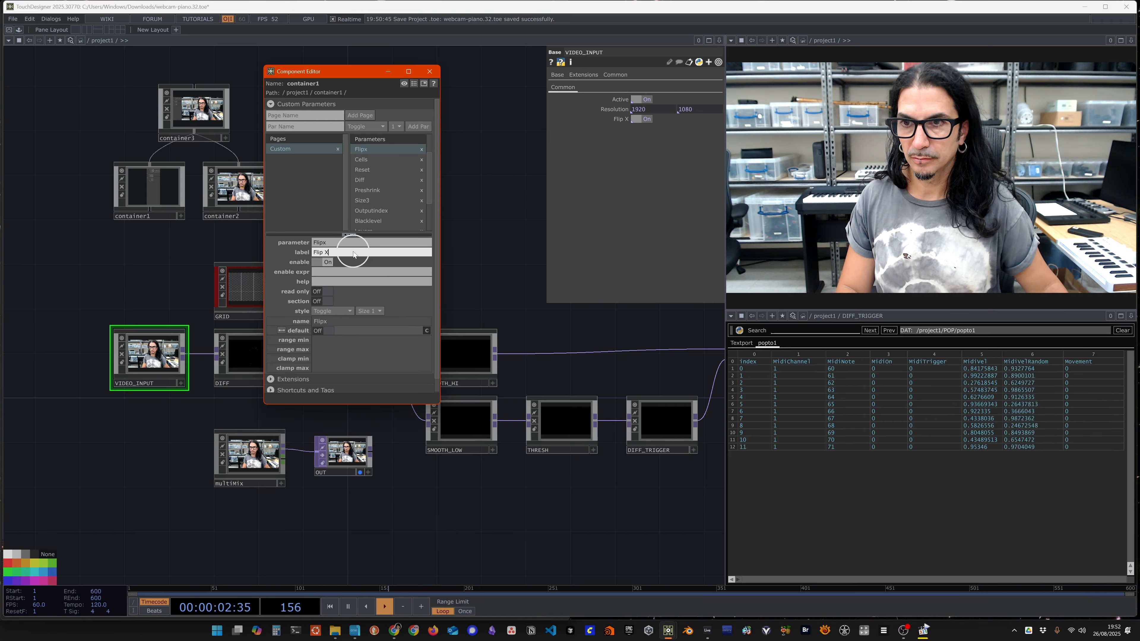
key(Home)
text(Cam)
key(Return)
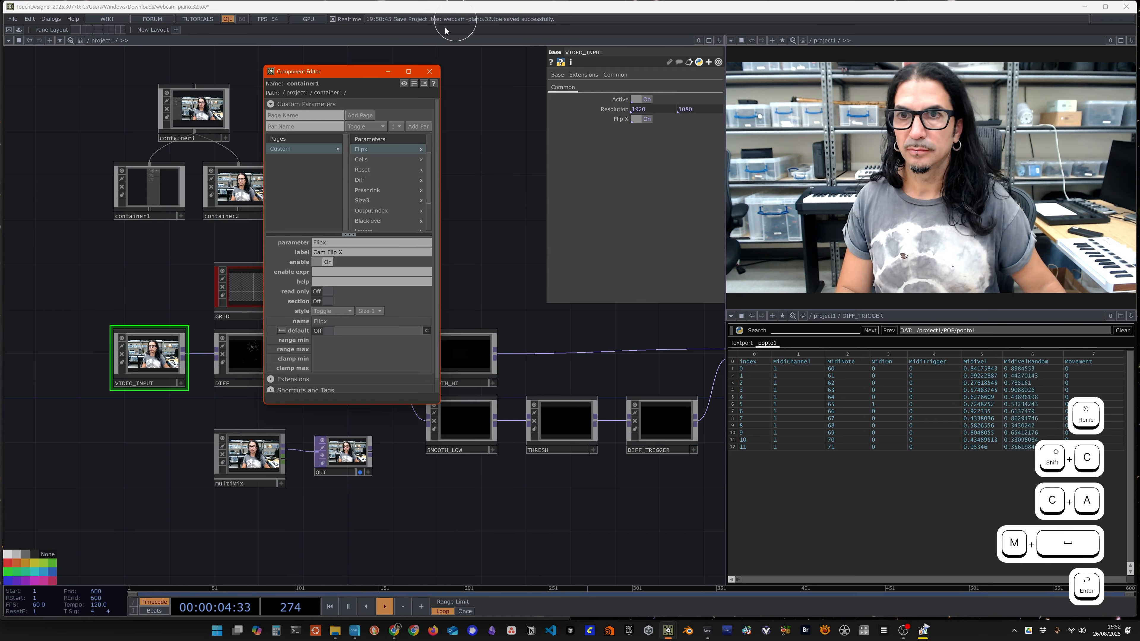
click(433, 71)
key(ctrl+s)
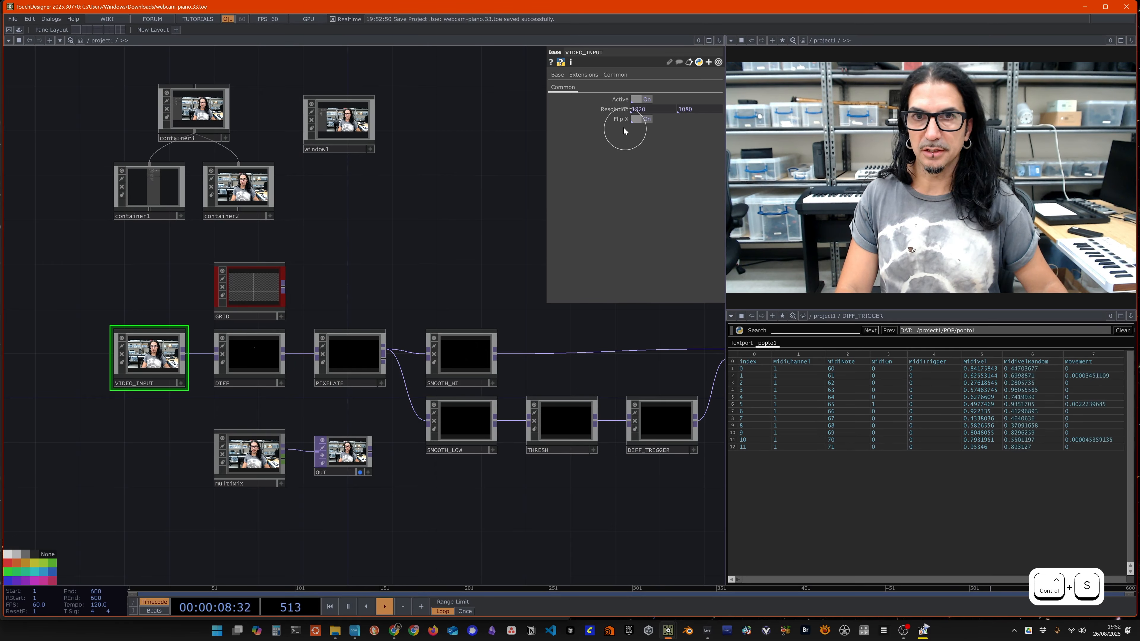
Step: Select container1 and open the perform window to check its Cam Active and Cam Flip X toggles
click(645, 120)
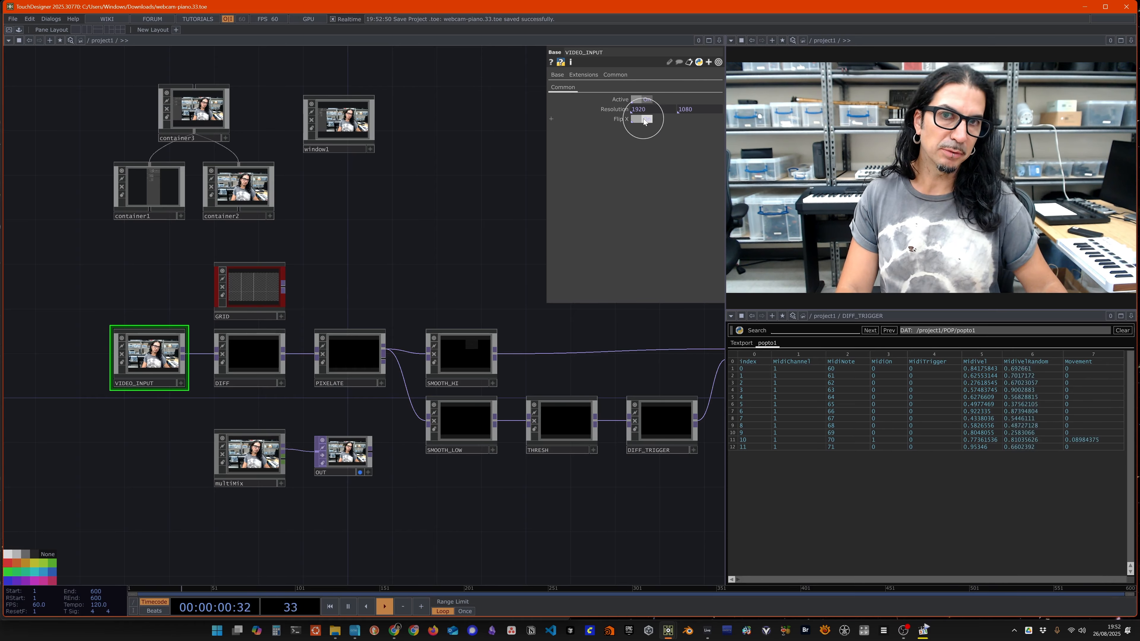
click(152, 186)
key(F1)
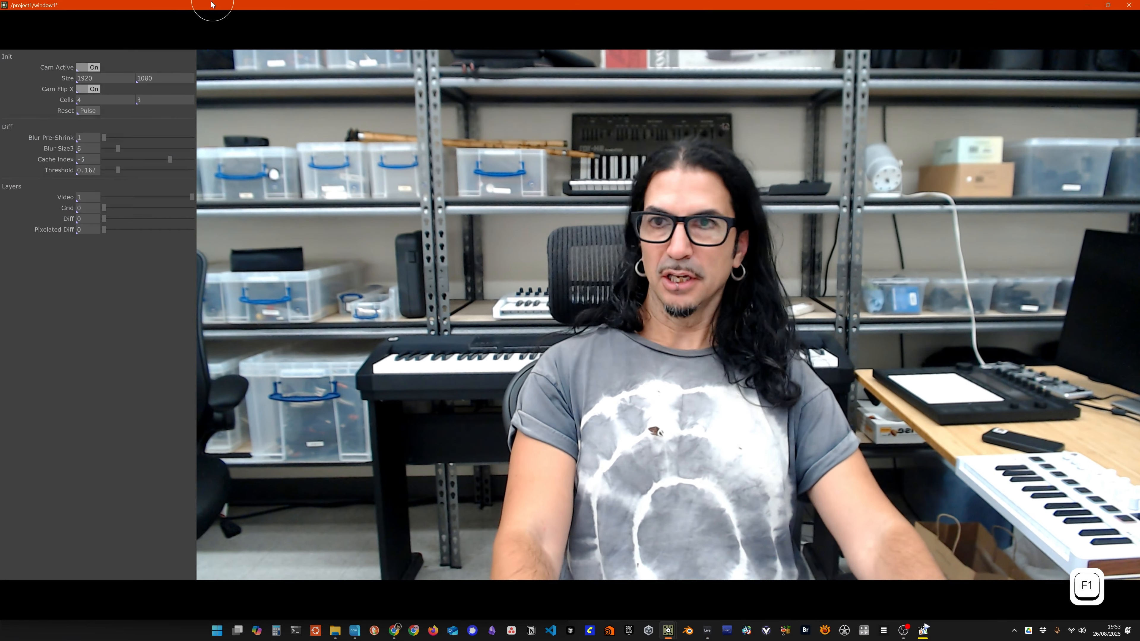
Step: Test Cam Active by switching it off and on again, turn Cam Flip X off, and exit the perform window
click(93, 68)
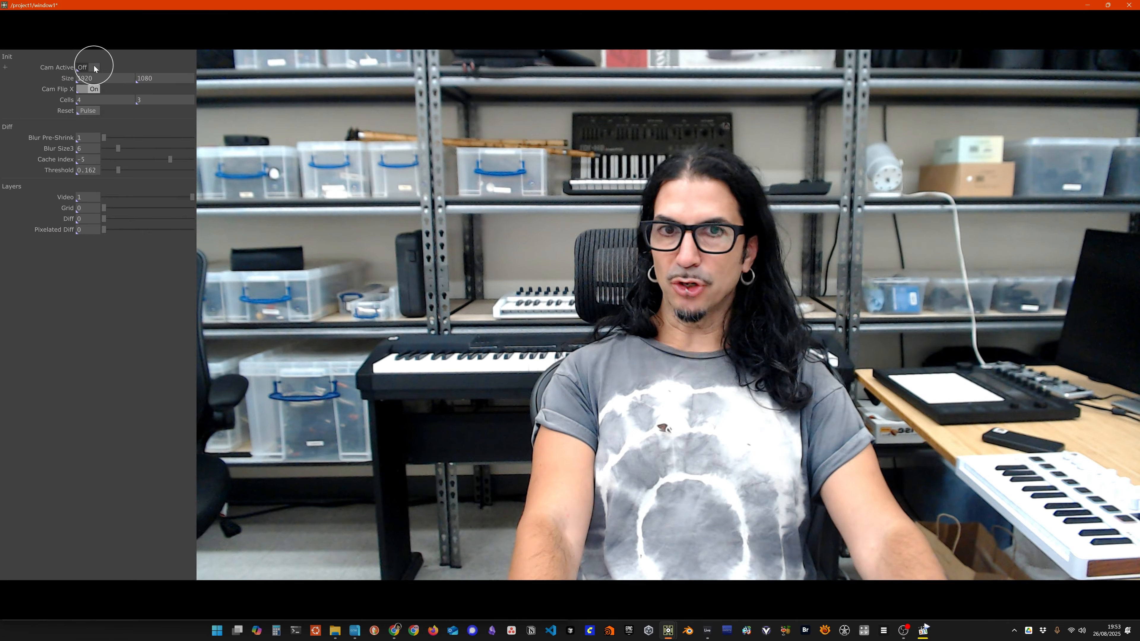
click(93, 67)
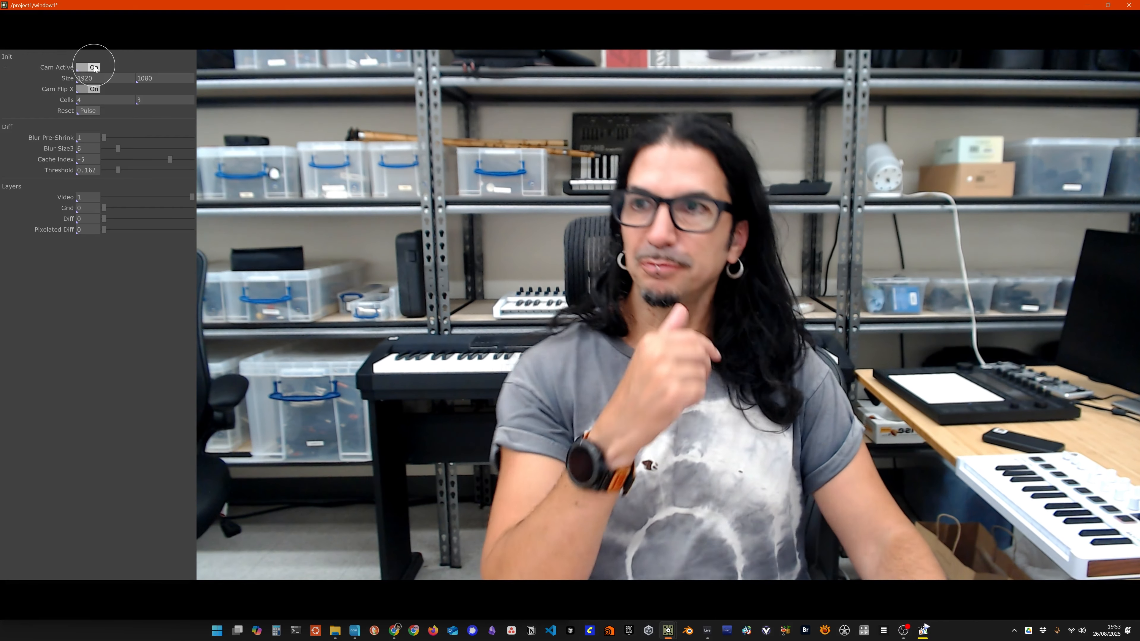
click(93, 89)
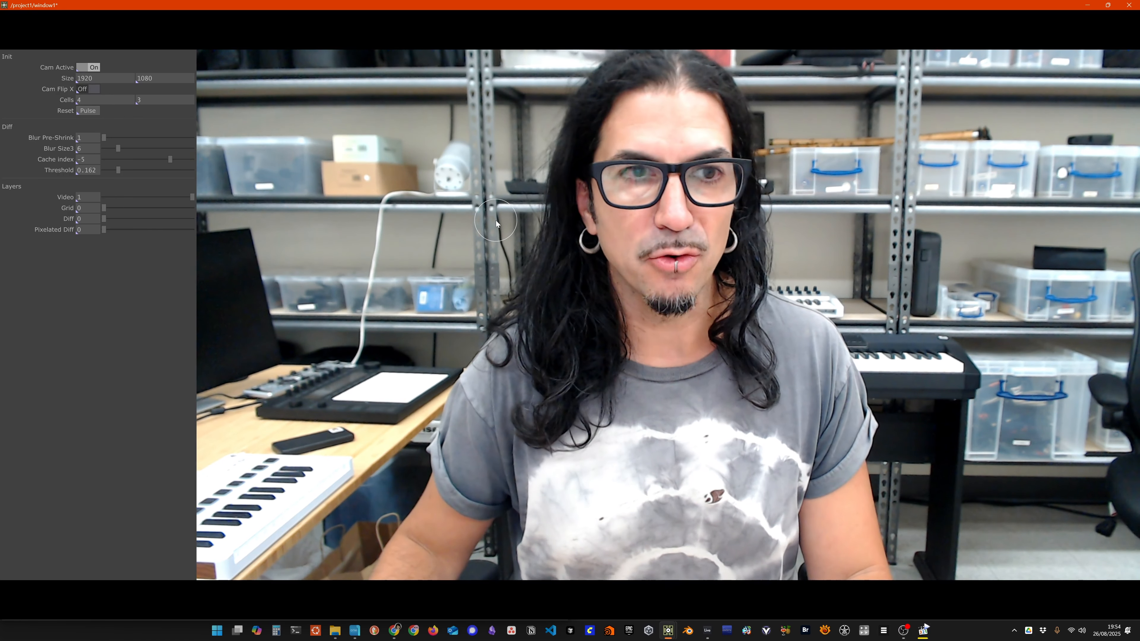
key(Escape)
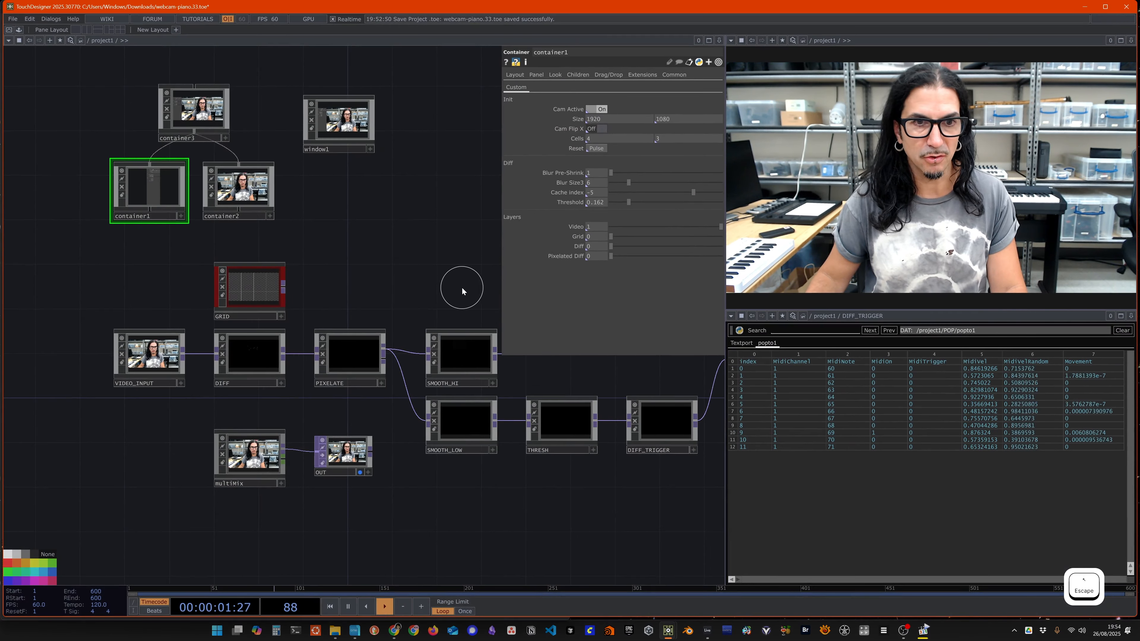
drag(458, 286, 274, 298)
drag(586, 453, 376, 427)
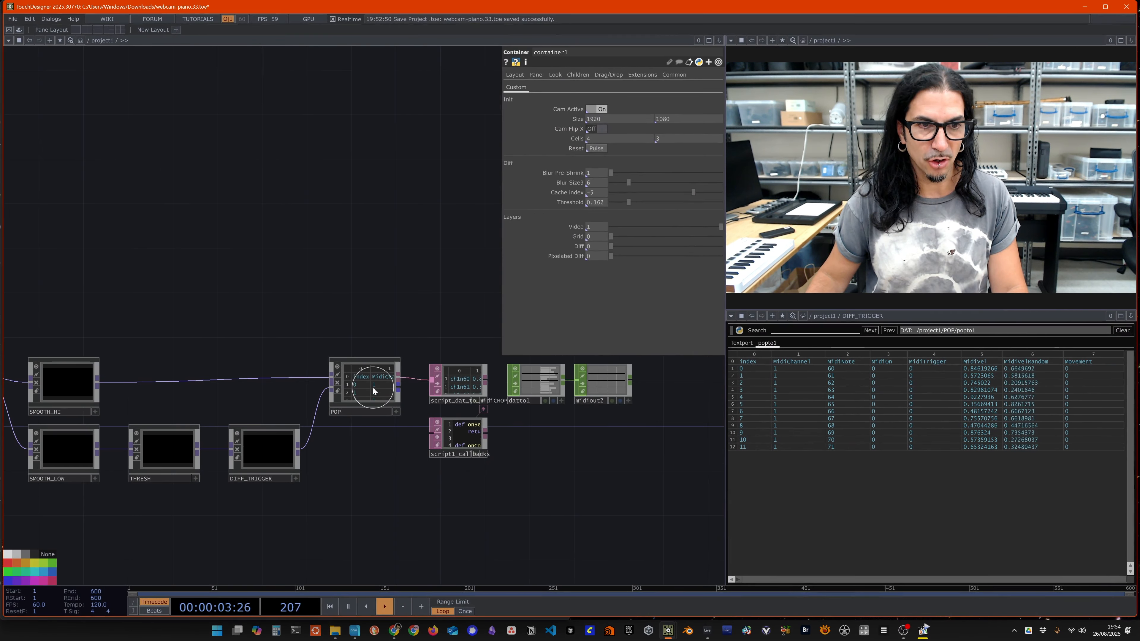
double_click(372, 386)
drag(380, 316, 335, 341)
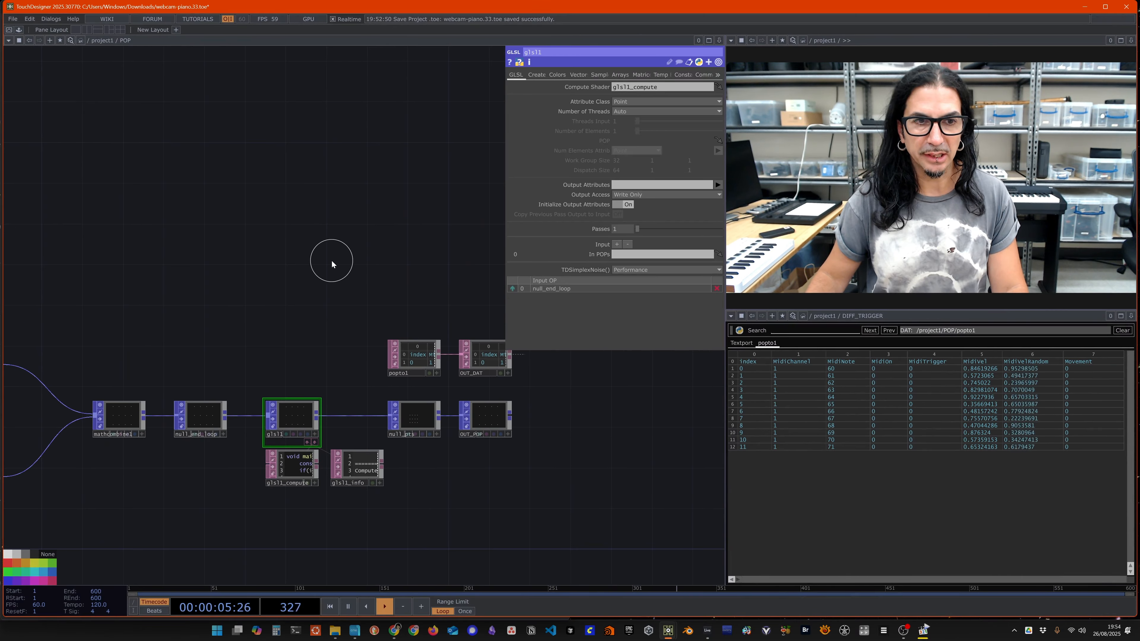
double_click(342, 311)
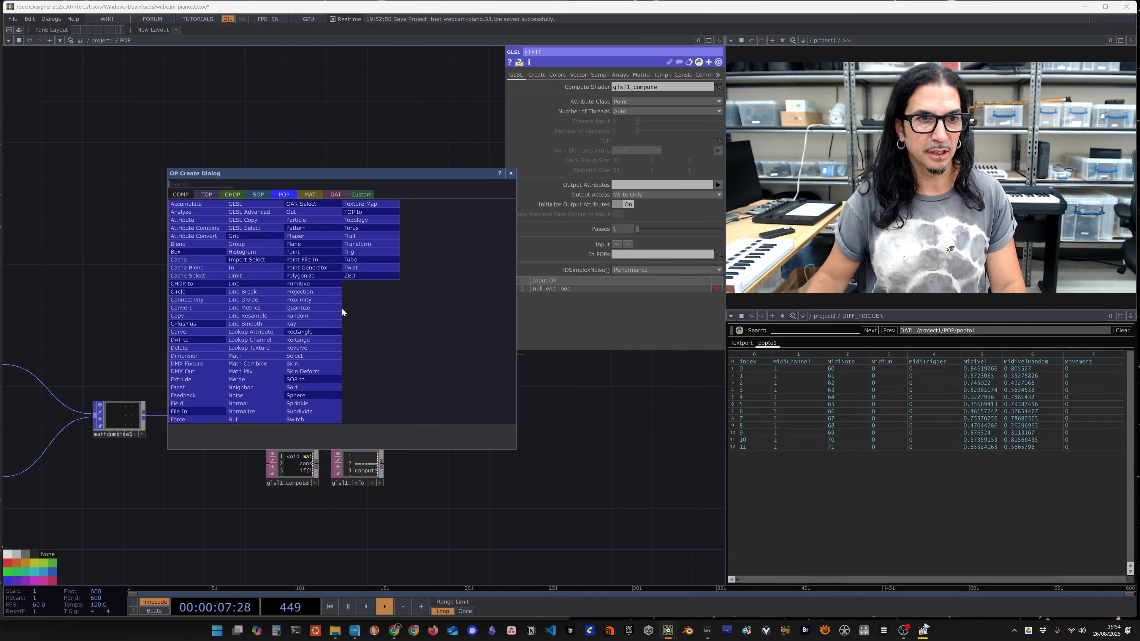
click(510, 174)
key(u)
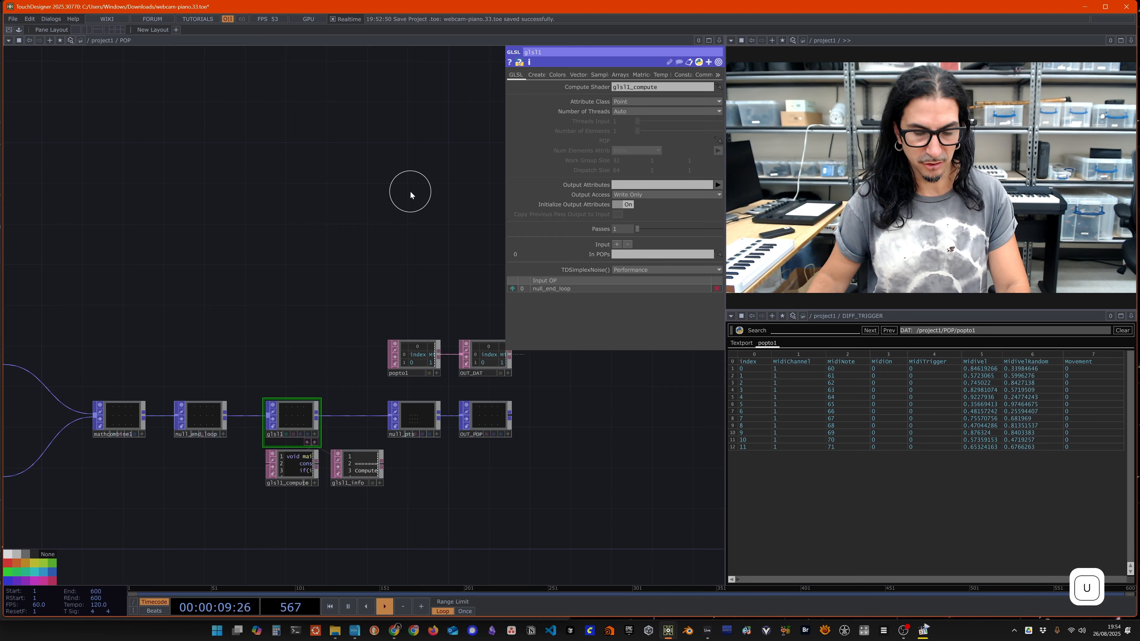
drag(199, 257, 603, 270)
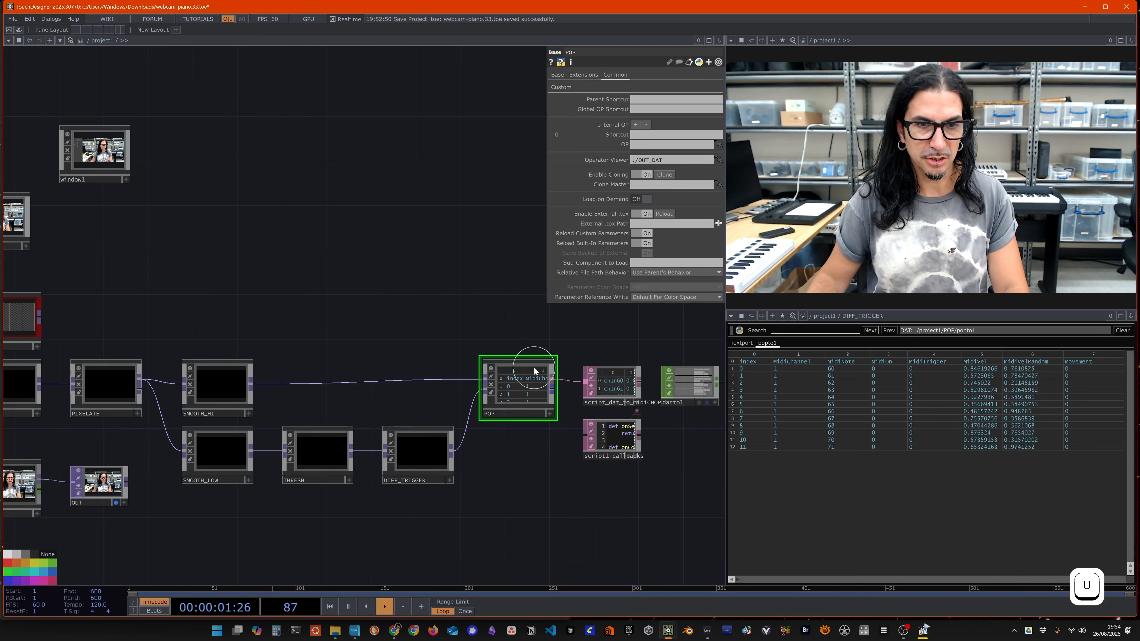
Step: In the perform window, set the Video layer to 0 and Grid, Diff and Pixelated Diff to 1, and exit it
key(F1)
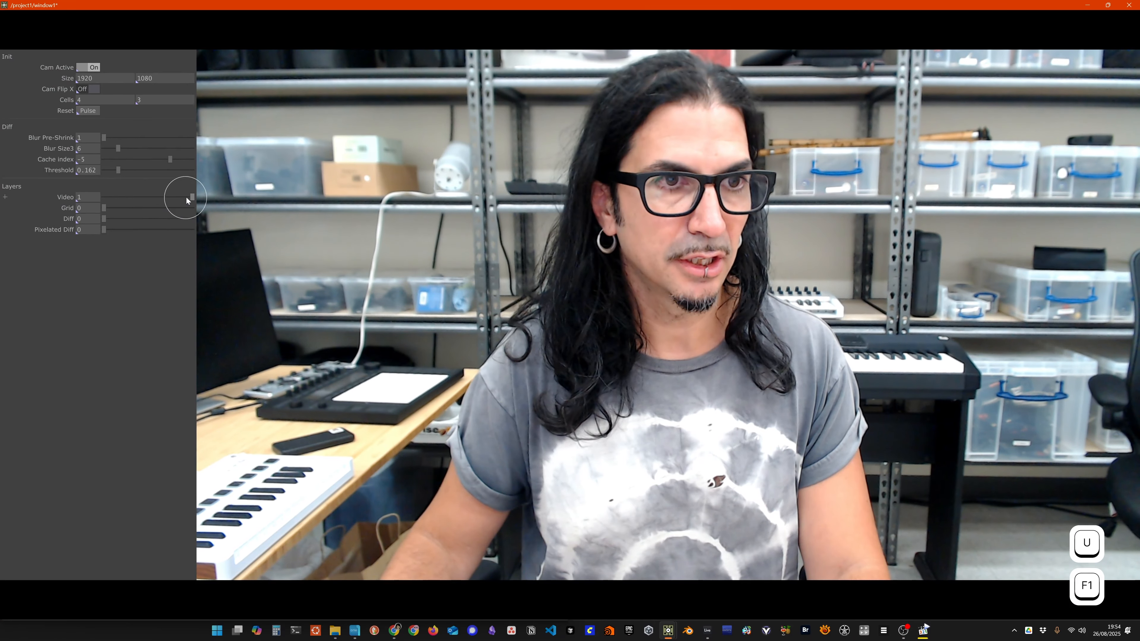
drag(186, 197, 18, 203)
drag(108, 207, 247, 222)
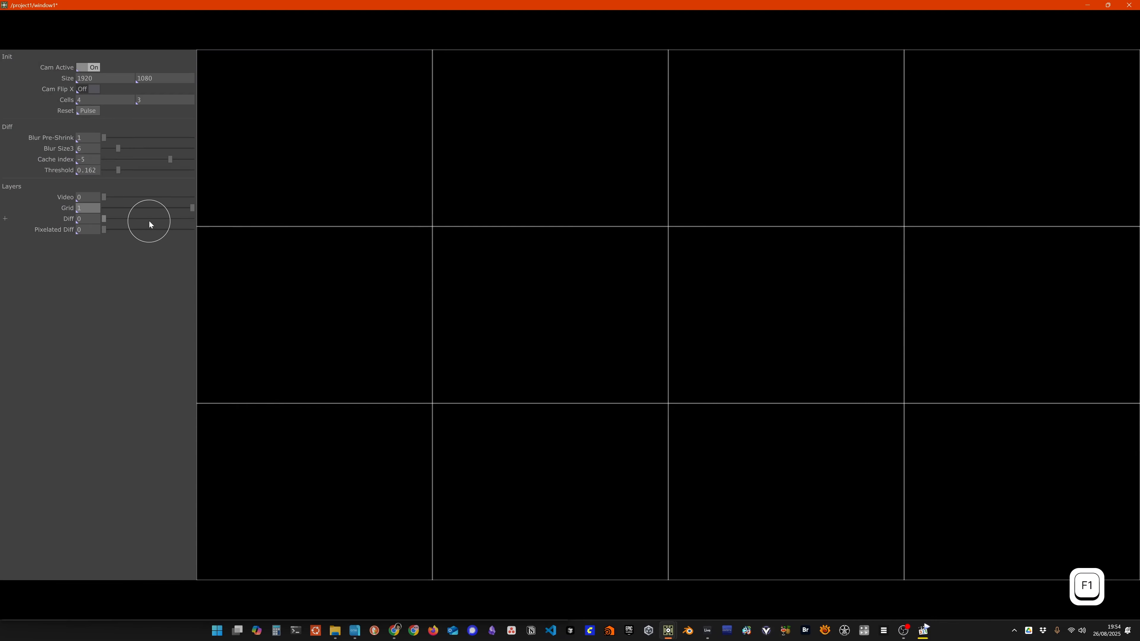
drag(165, 236, 265, 237)
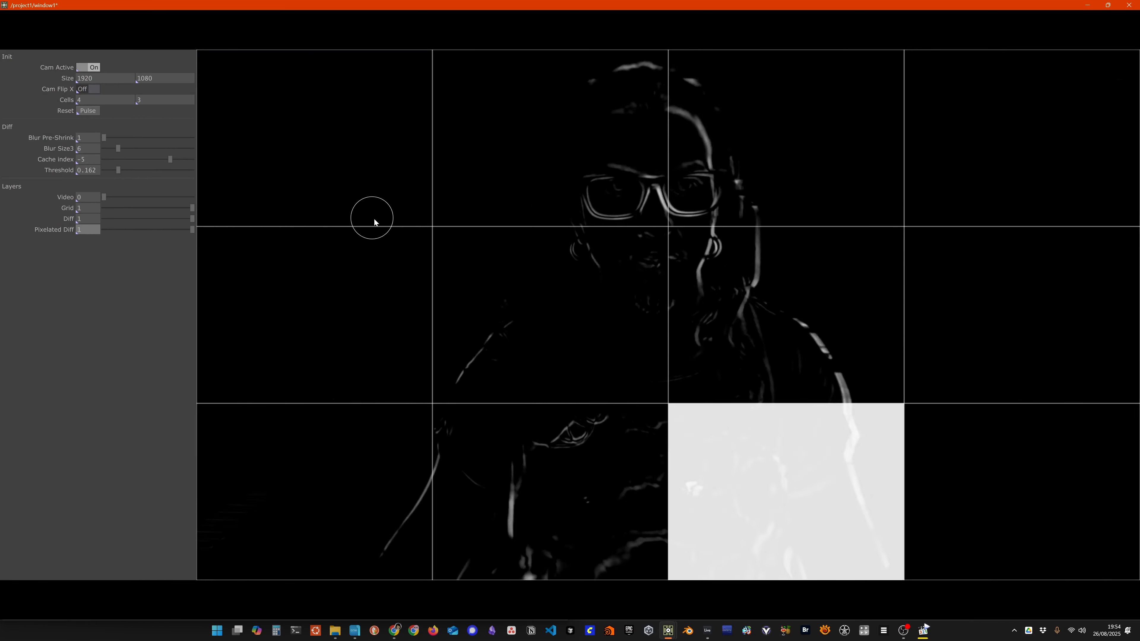
key(Escape)
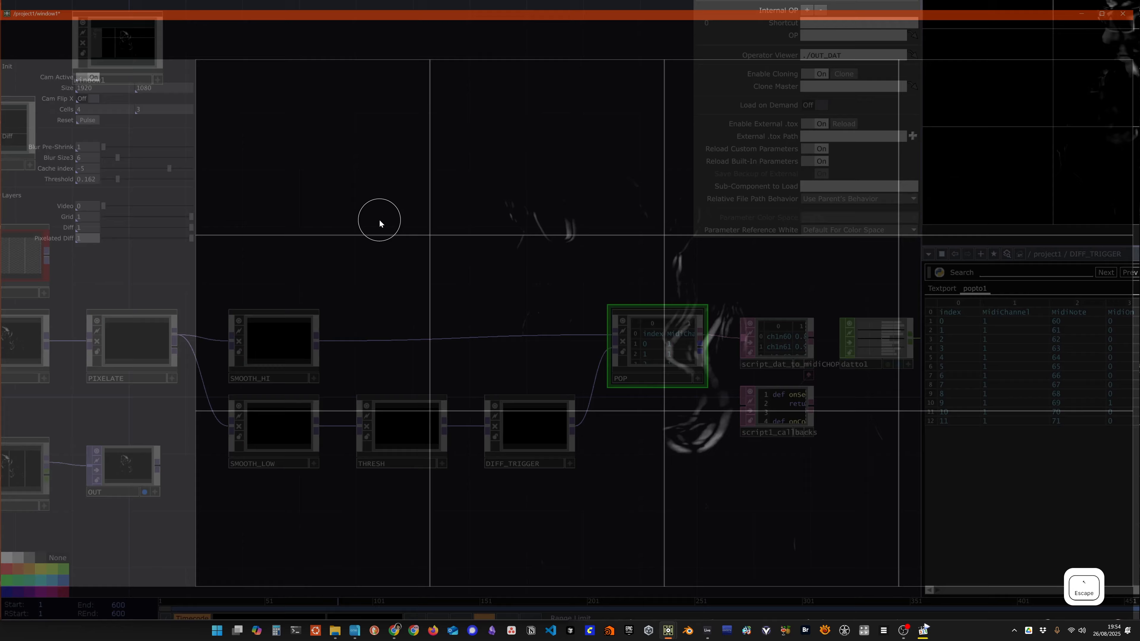
Step: Enter the POP component and add a Table DAT in the empty space above glsl1
key(i)
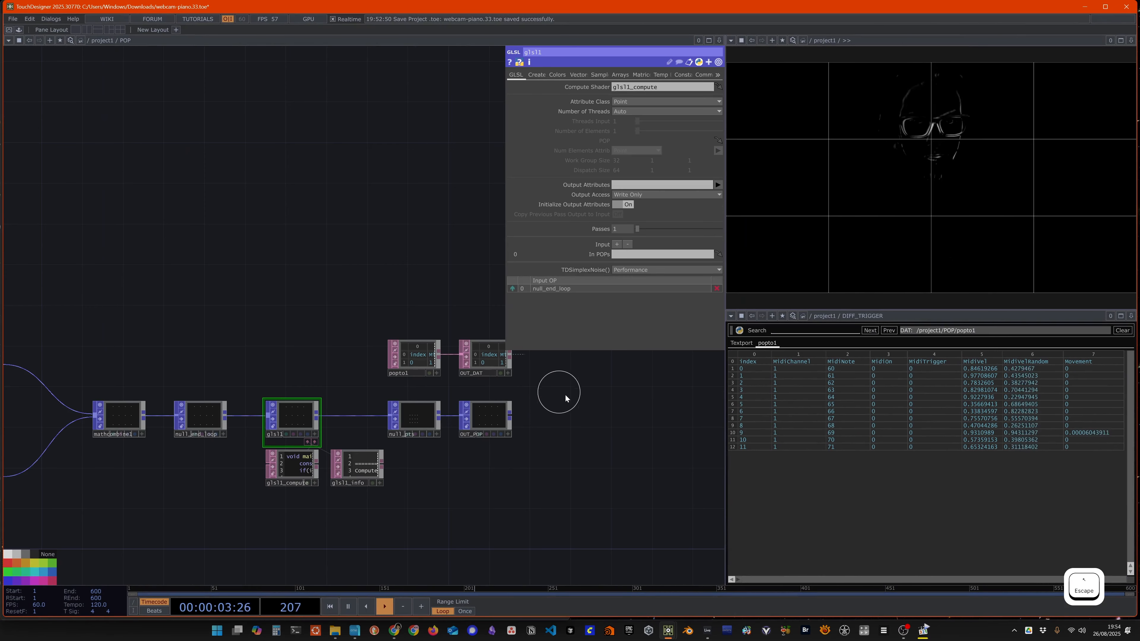
double_click(279, 260)
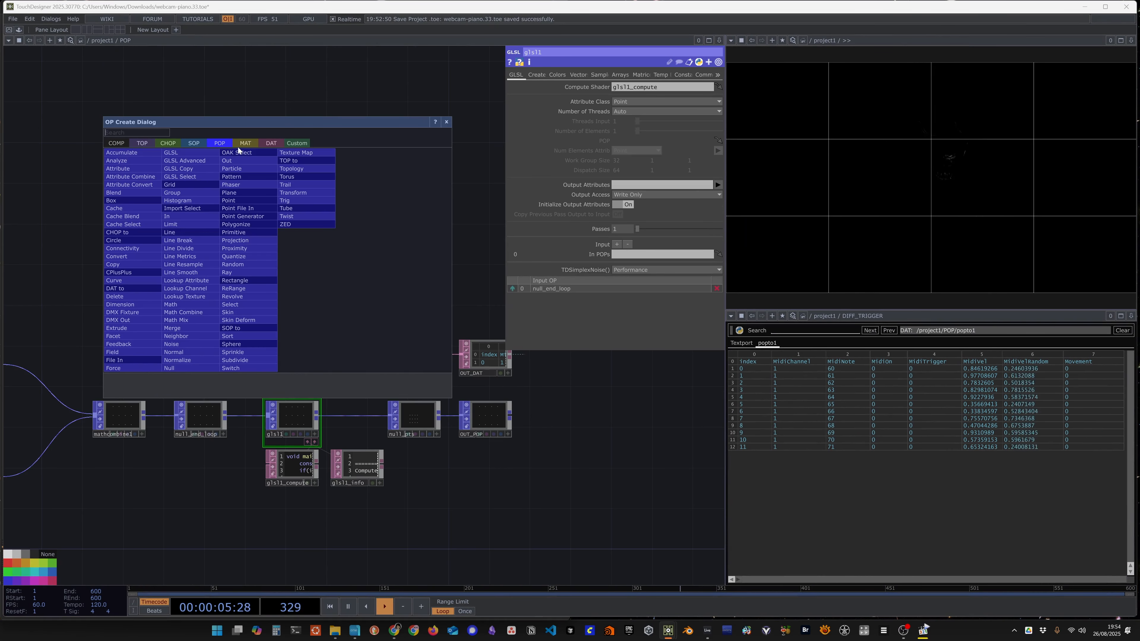
click(271, 143)
text(table)
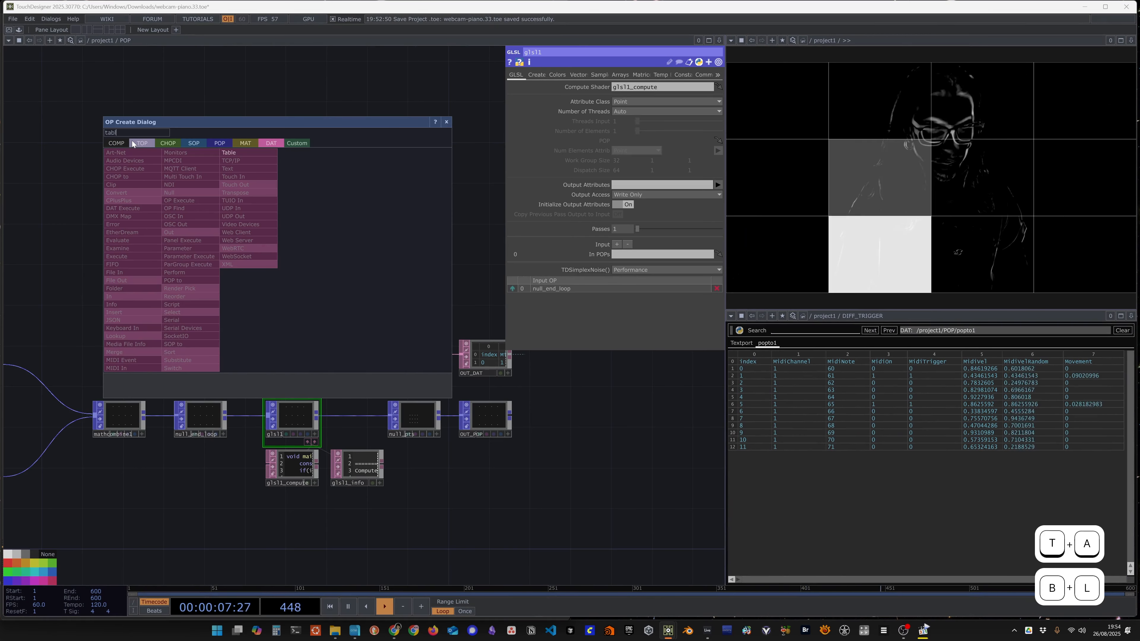
key(Return)
click(133, 143)
drag(132, 144, 351, 277)
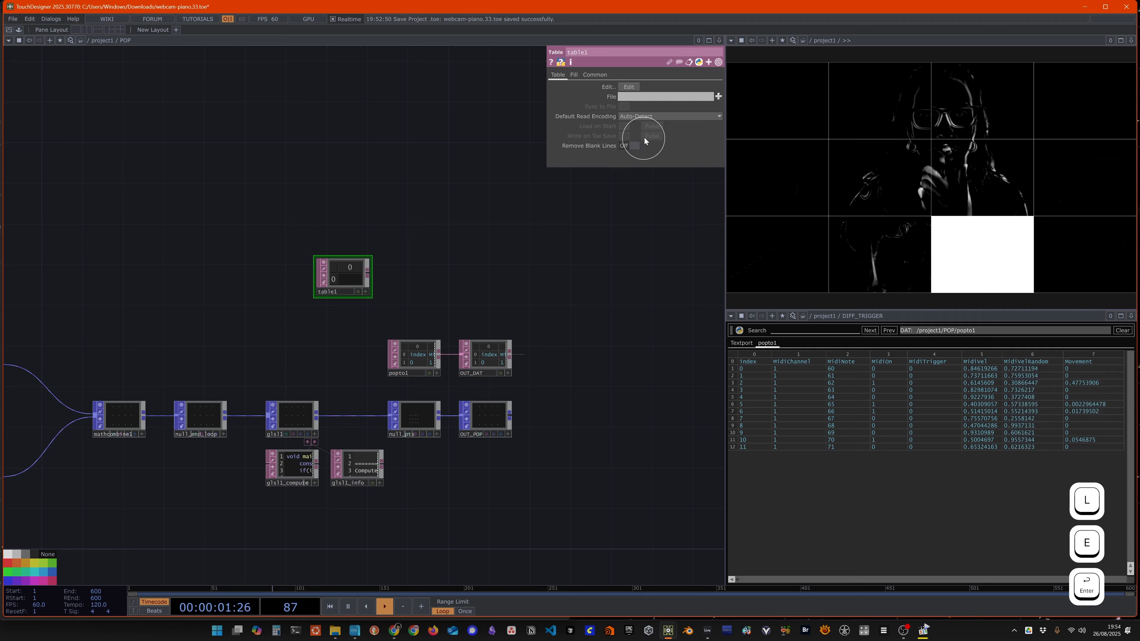
Step: Set table1's fill type to Set Size with 5 rows and 13 columns
click(575, 75)
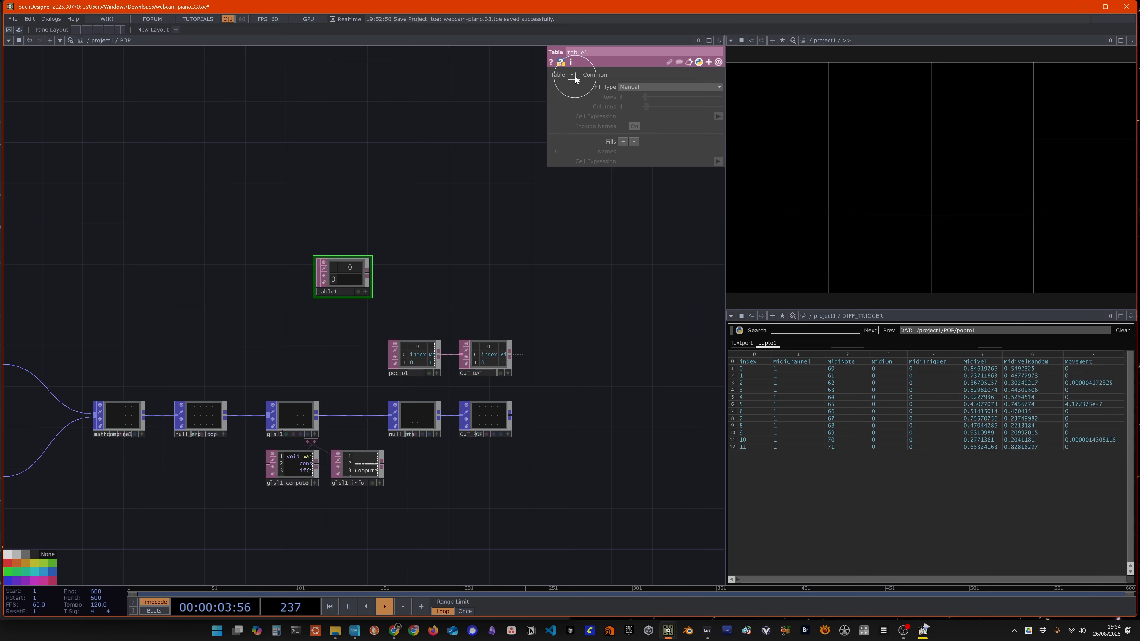
click(638, 86)
click(639, 105)
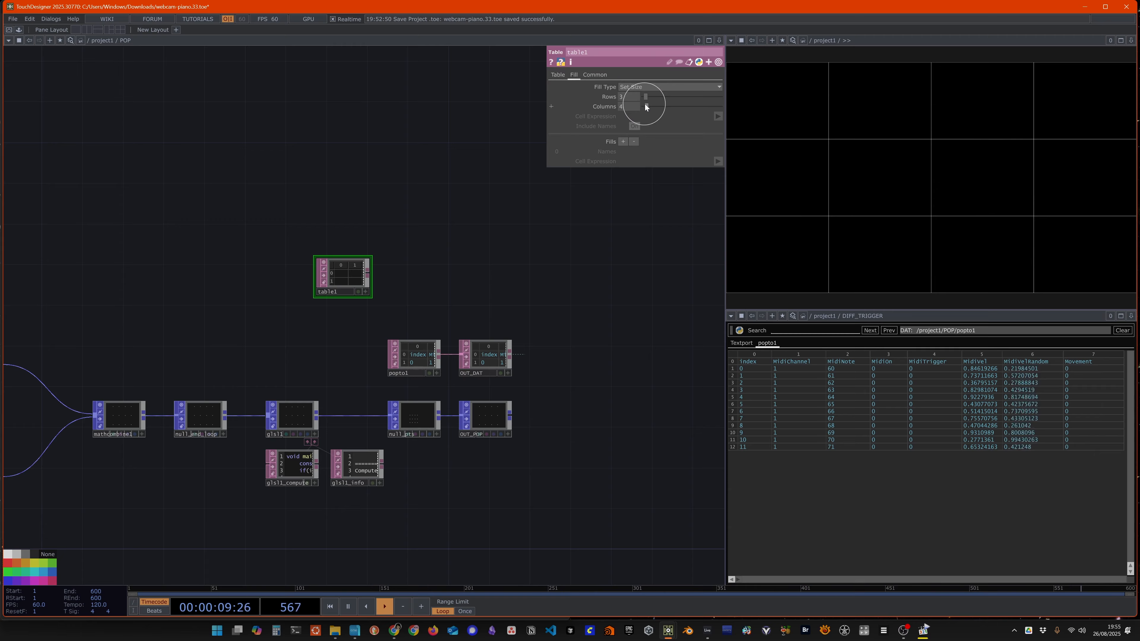
text(5)
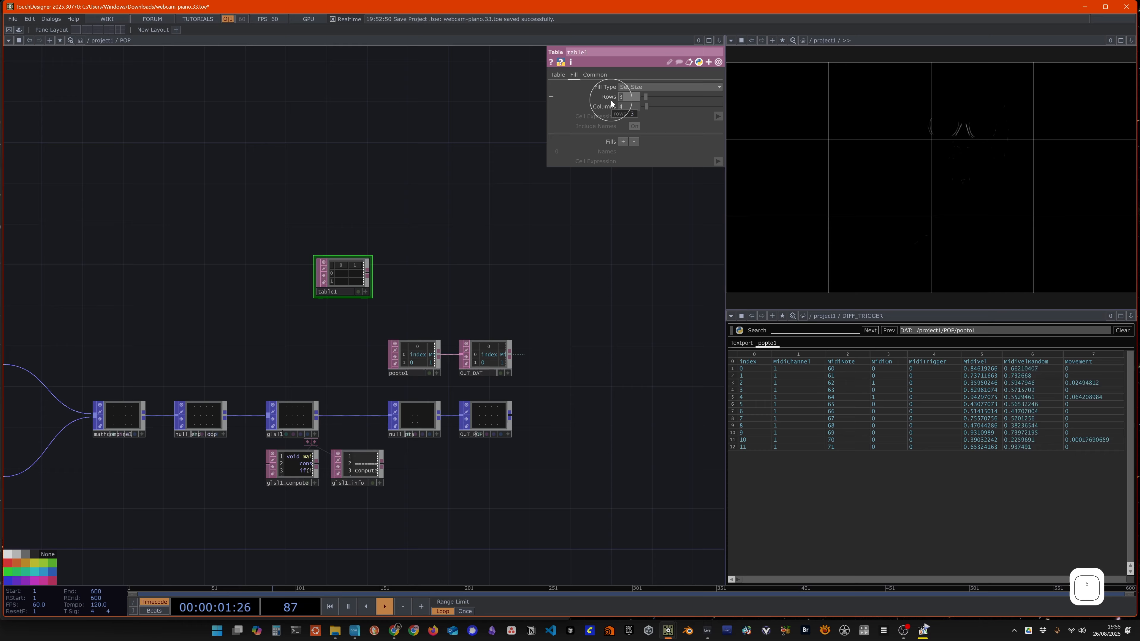
key(Return)
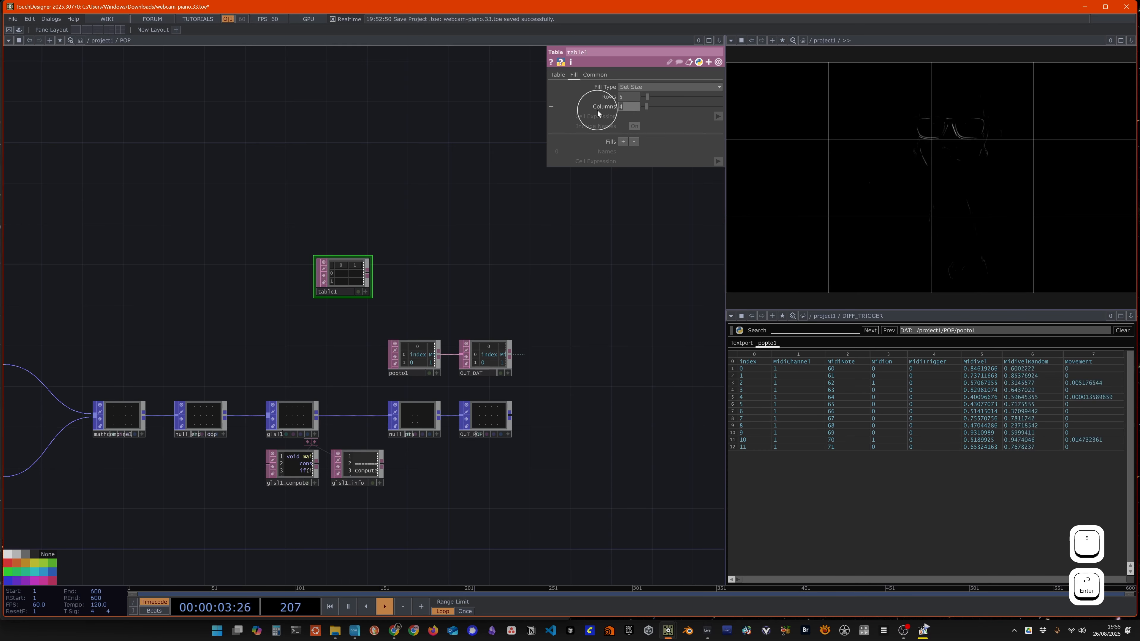
text(13)
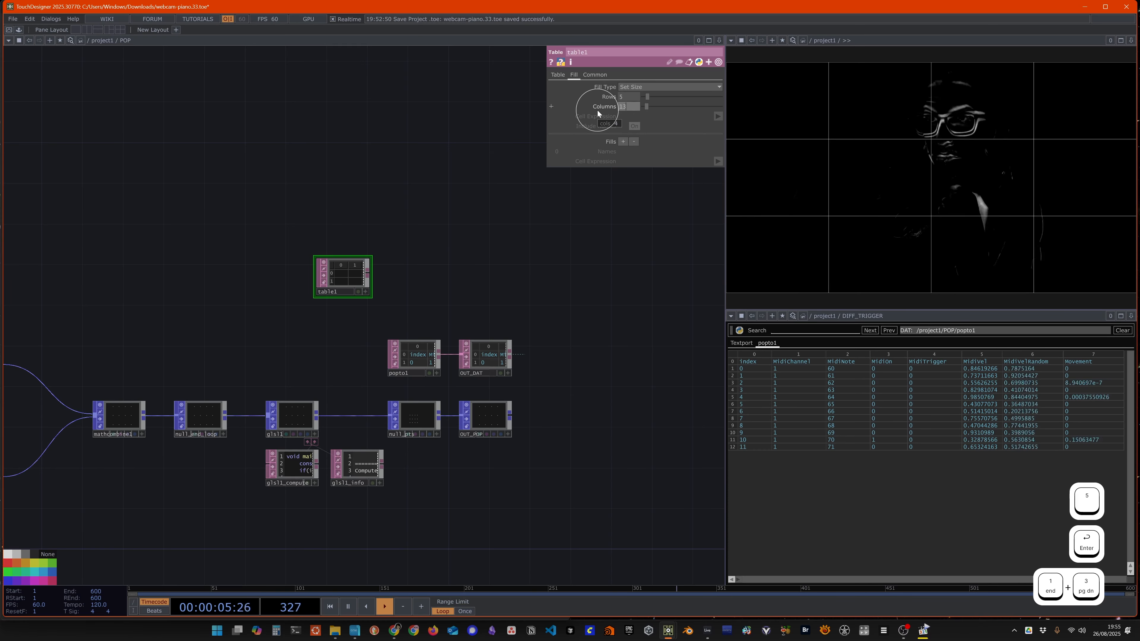
key(Return)
Step: Rename the new Table DAT as table_MidiScales
scroll(343, 334, up, 3)
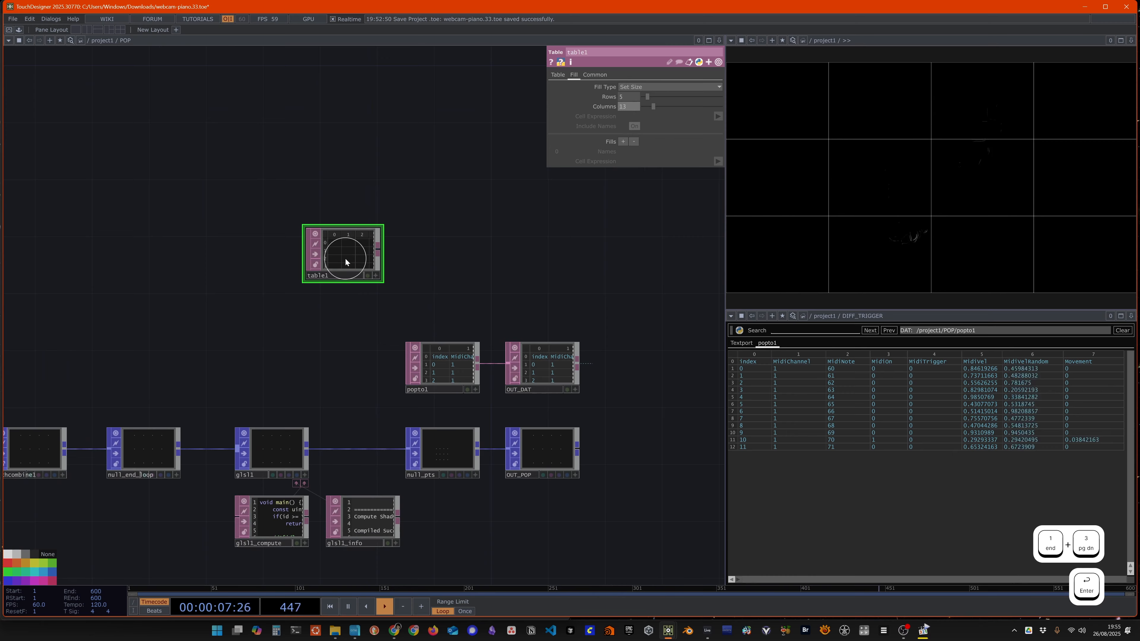
click(340, 276)
key(BackSpace)
text(_MidiSc)
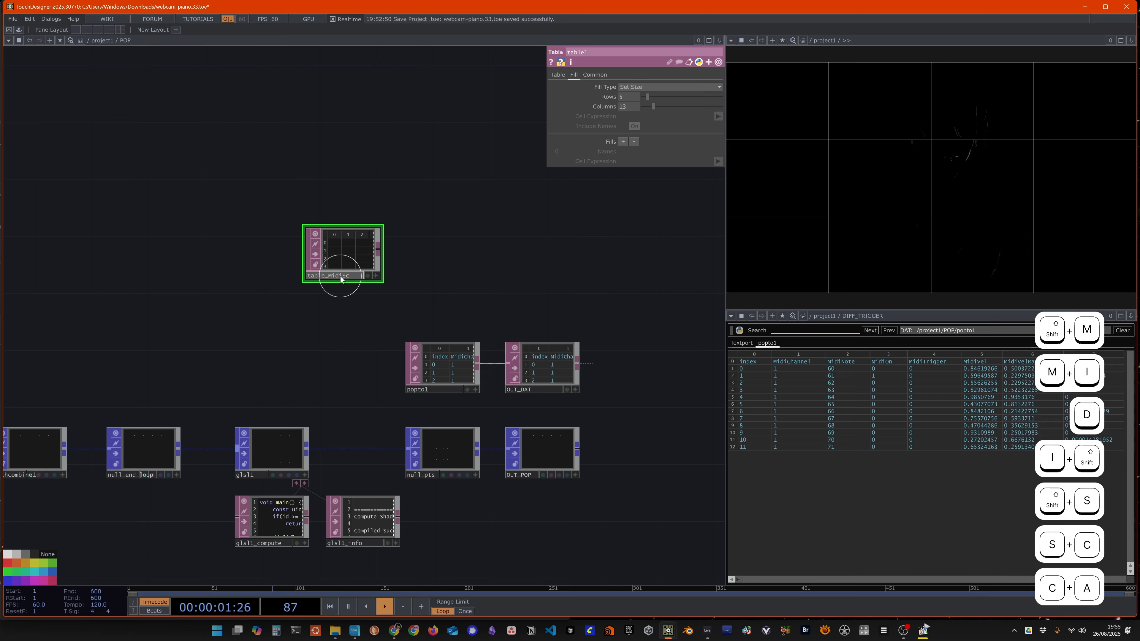
text(ales)
key(Return)
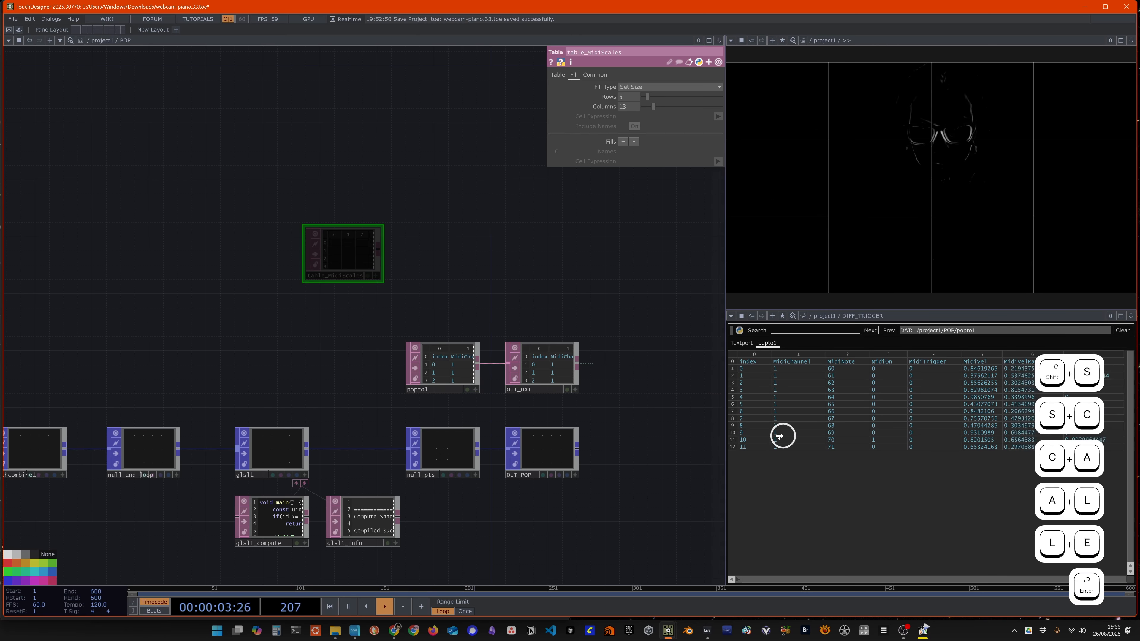
Step: Open table_MidiScales in the DAT viewer pane and enter "Chromatic" in the cell at row 0, column 0
click(780, 435)
click(750, 361)
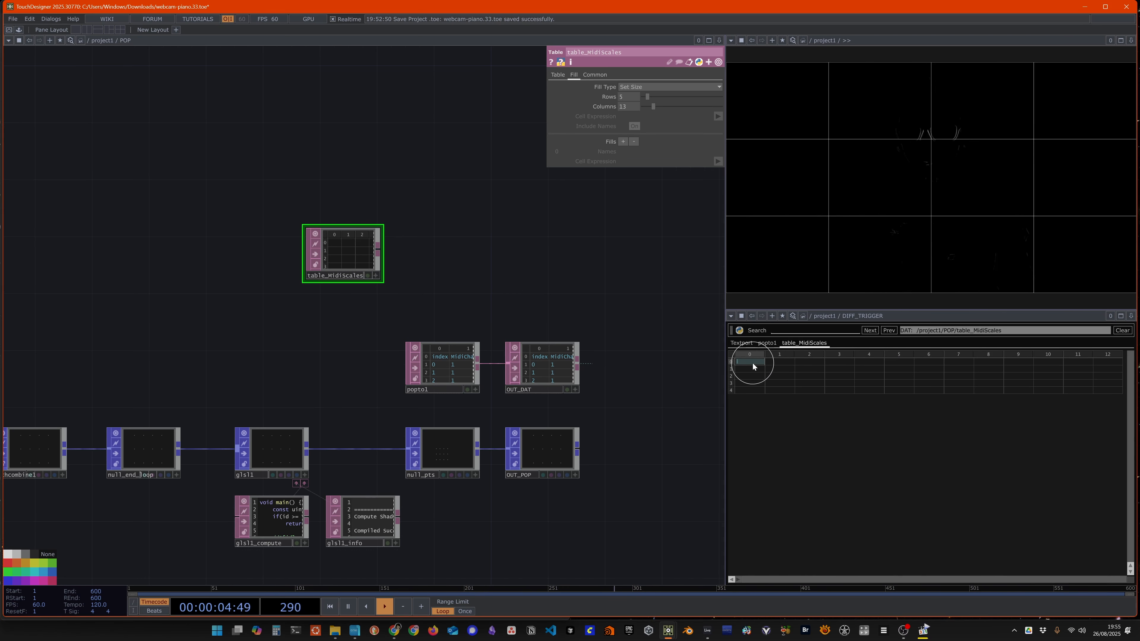
text(chromati)
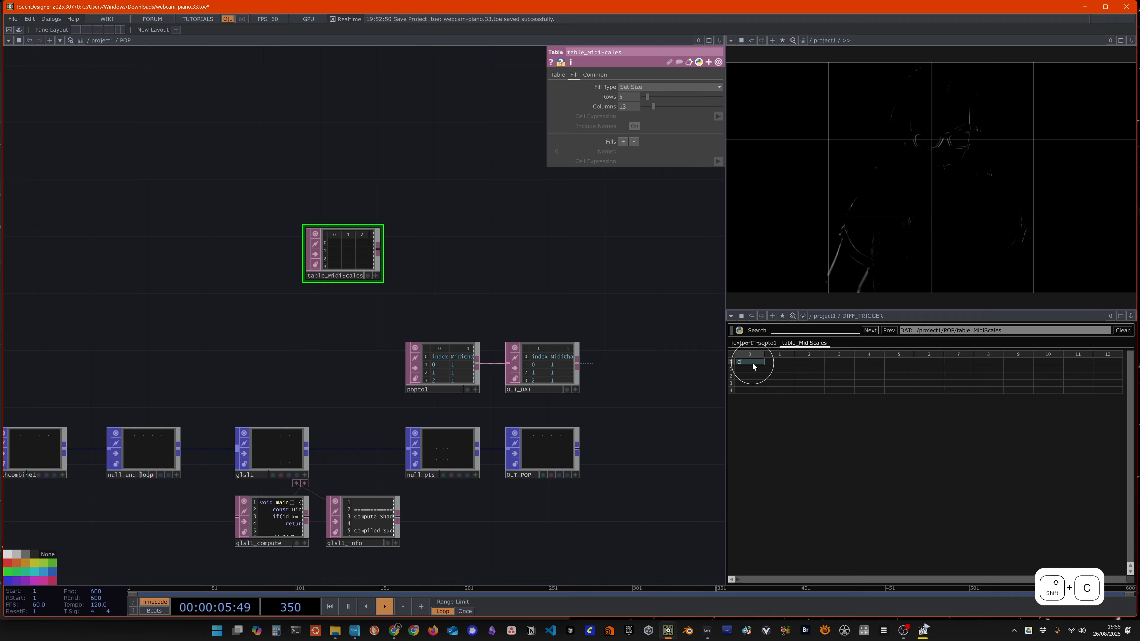
text(c)
key(Return)
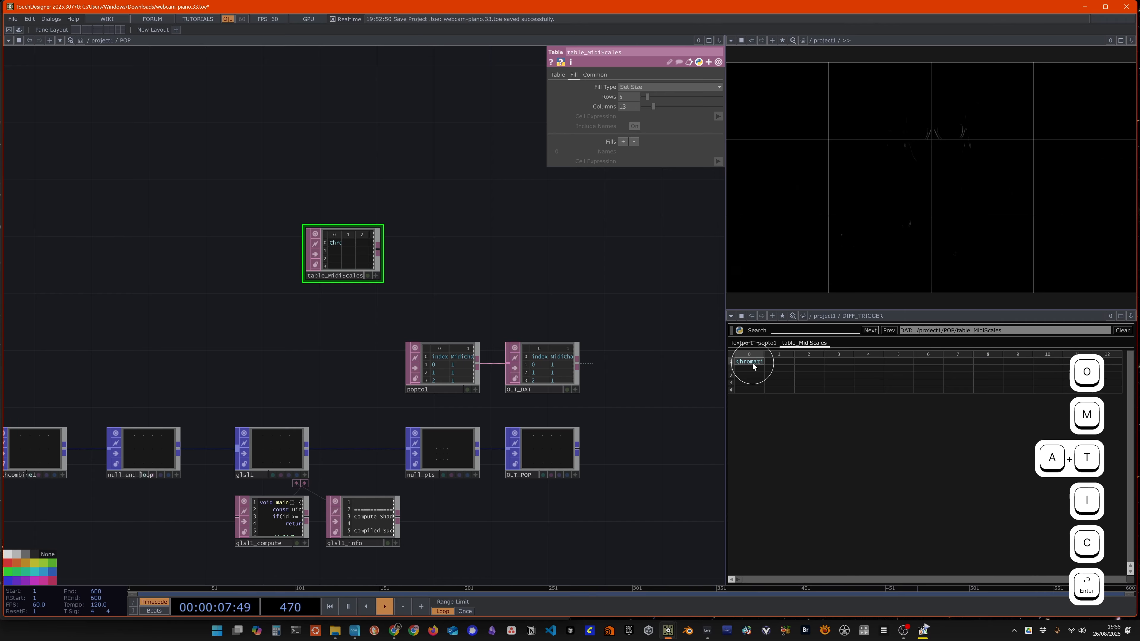
Step: Fill the Chromatic row of table_MidiScales with the values 0 to 11 in columns 1 to 12
click(782, 361)
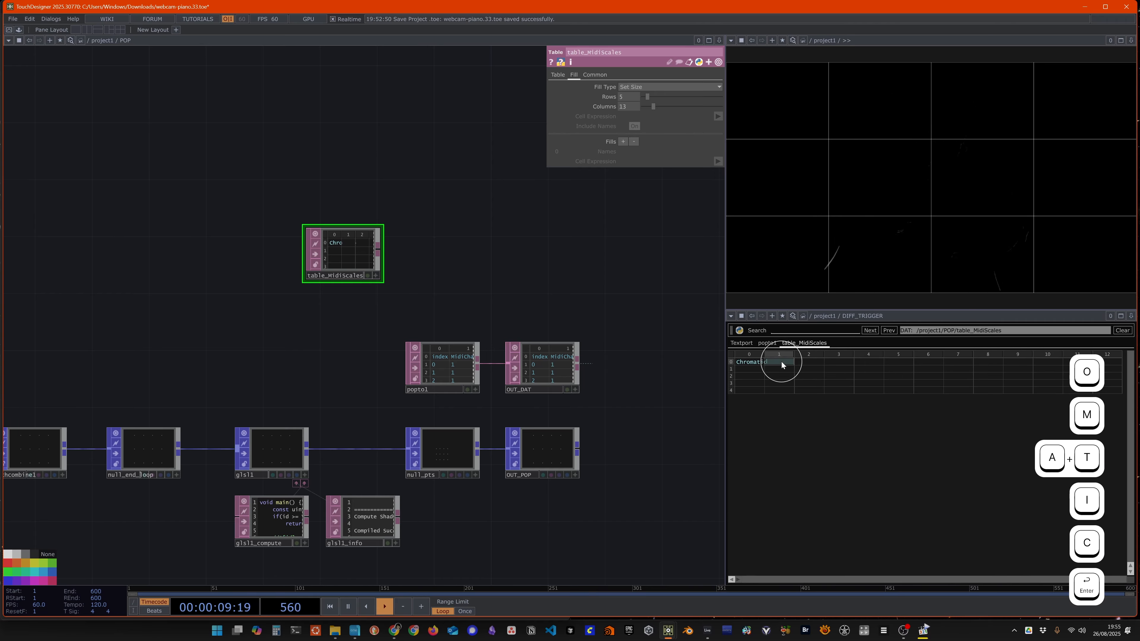
text(0)
click(810, 362)
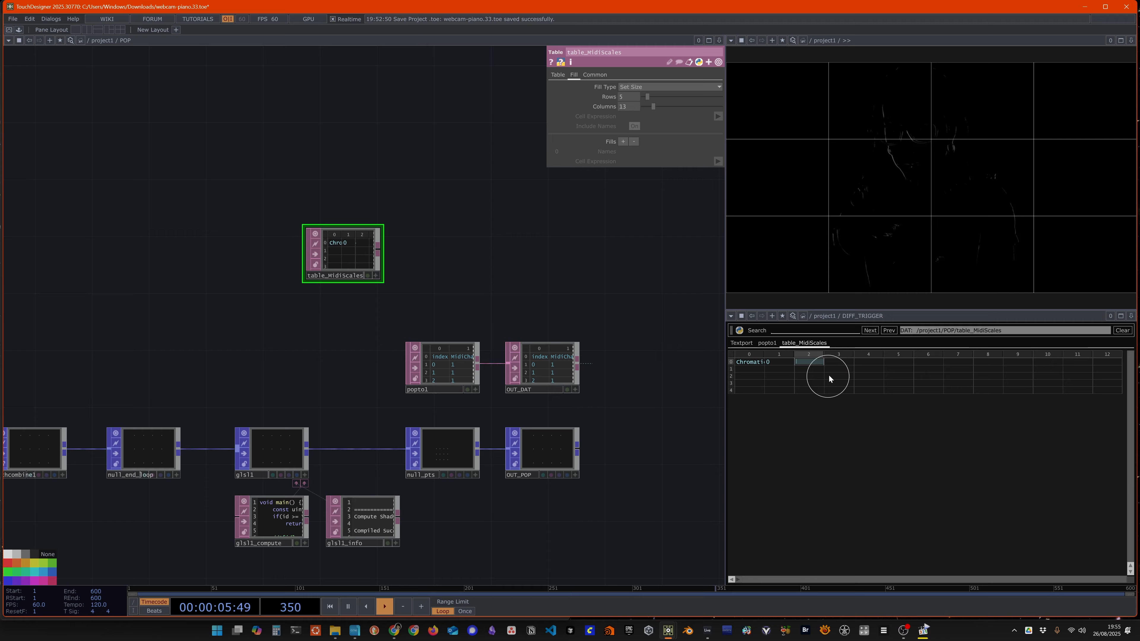
text(1)
click(839, 362)
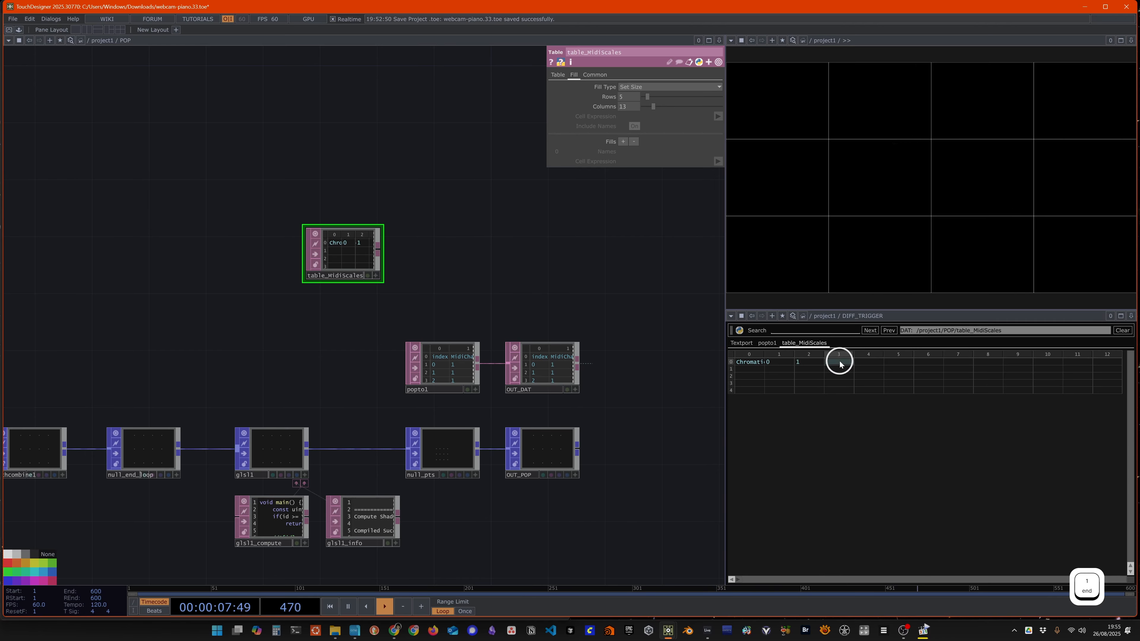
text(2 )
text(3)
click(896, 361)
text(4)
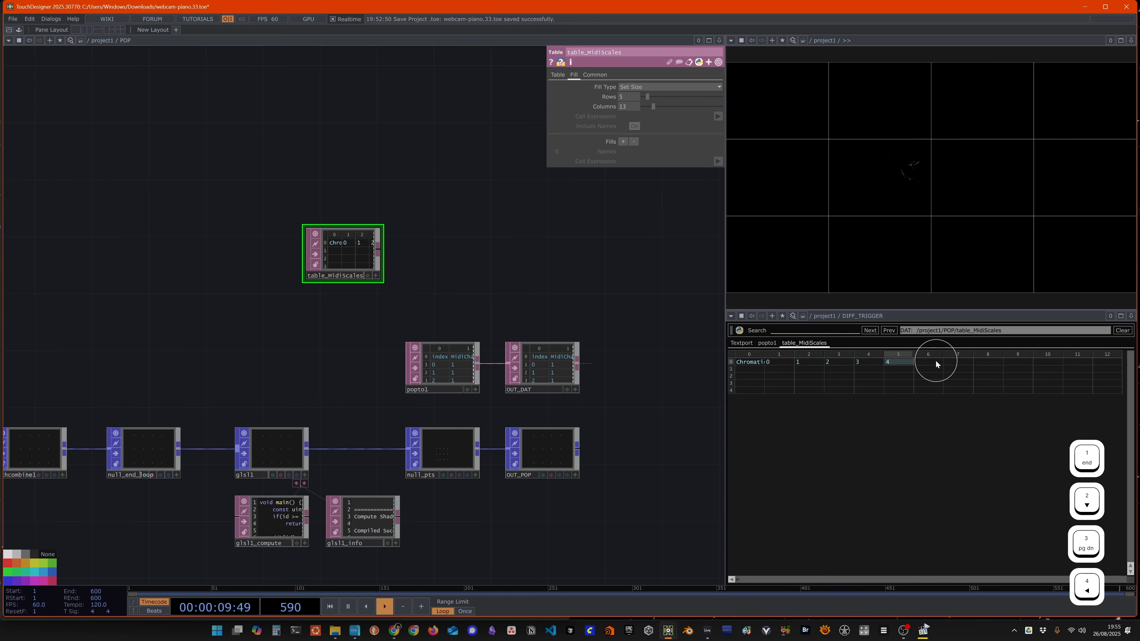
click(935, 361)
text(5)
click(954, 362)
text(6)
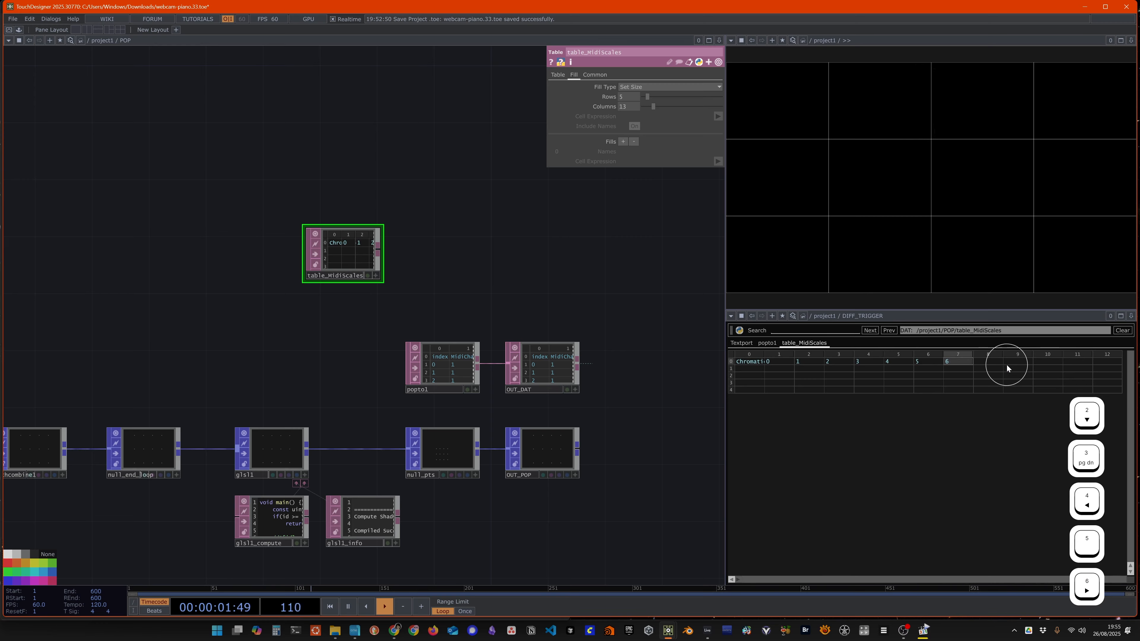
click(991, 361)
text(7)
click(1016, 362)
text(8)
click(1043, 362)
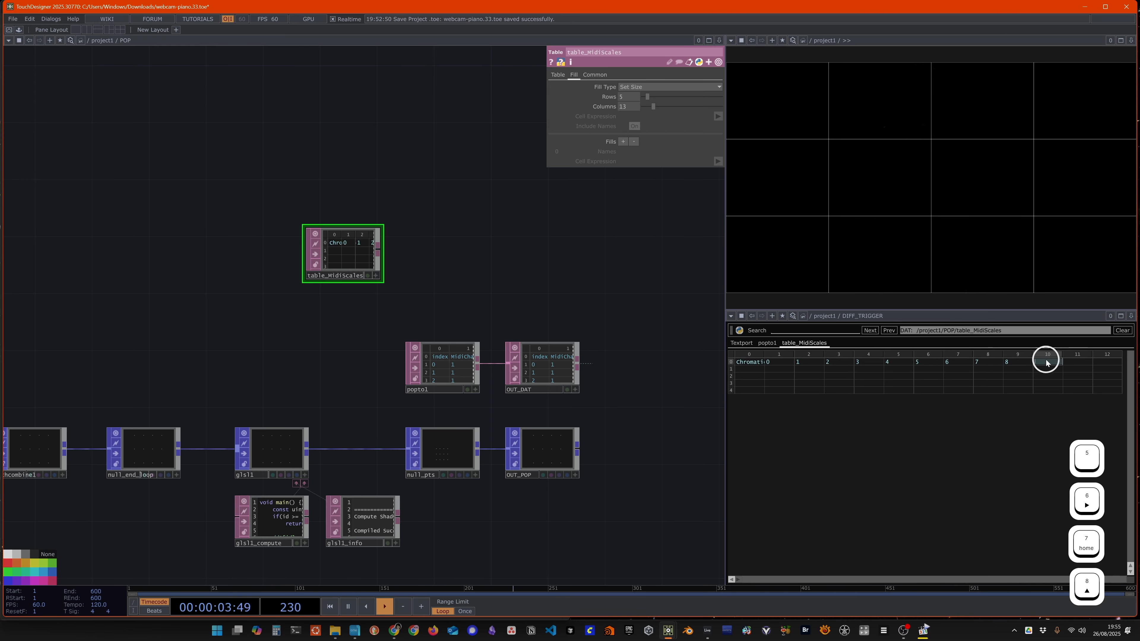
text(9)
click(1077, 364)
text(10)
click(1108, 362)
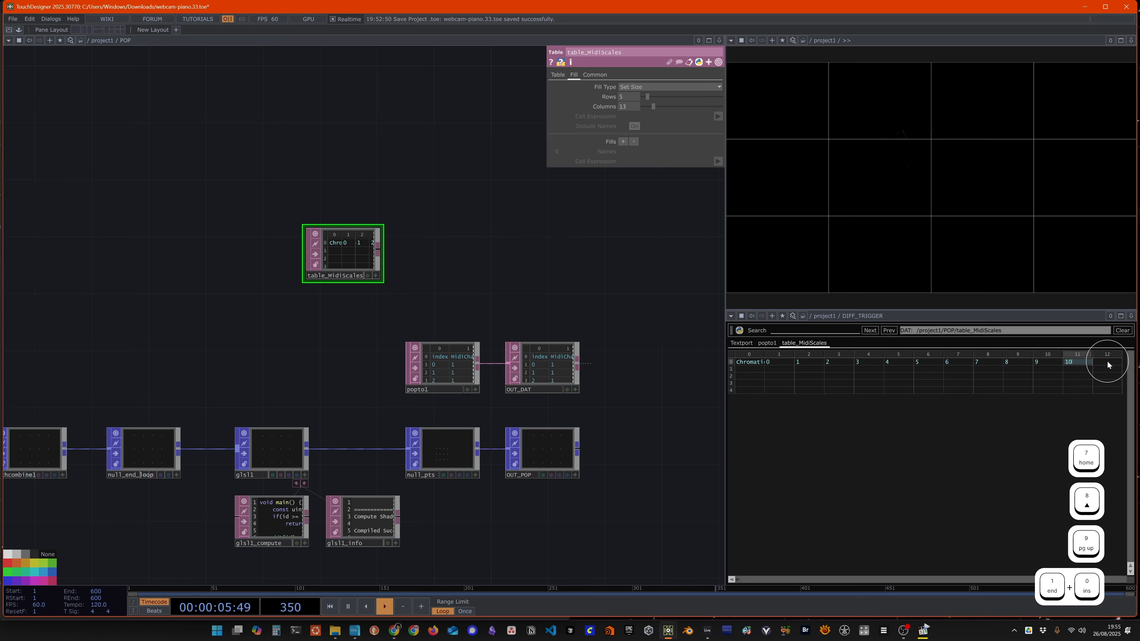
text(11)
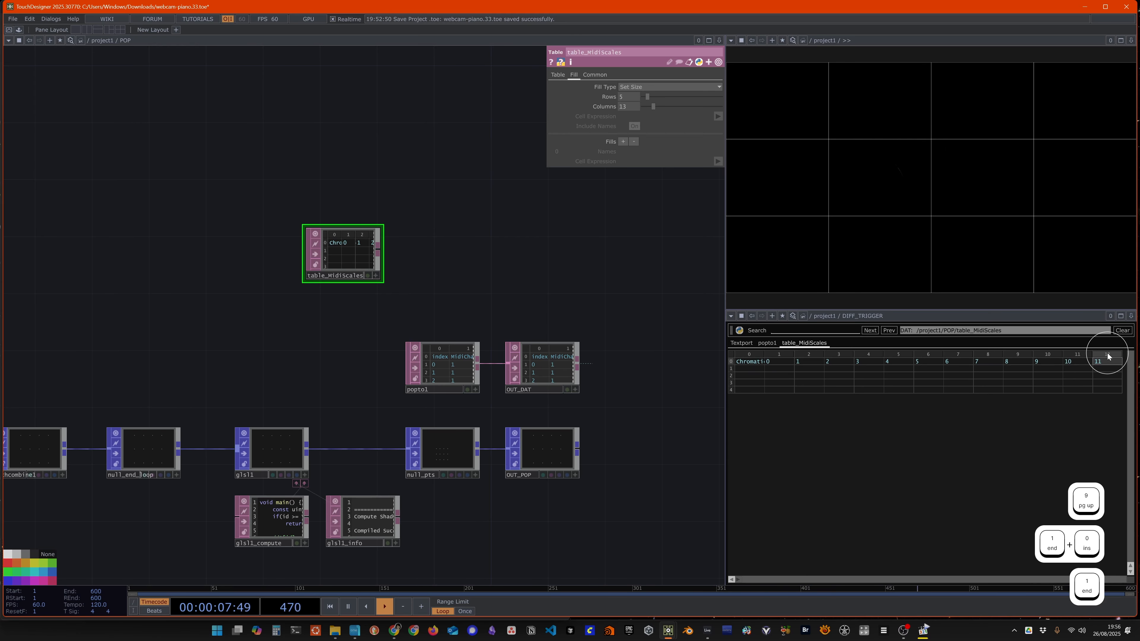
right_click(1109, 356)
click(1095, 355)
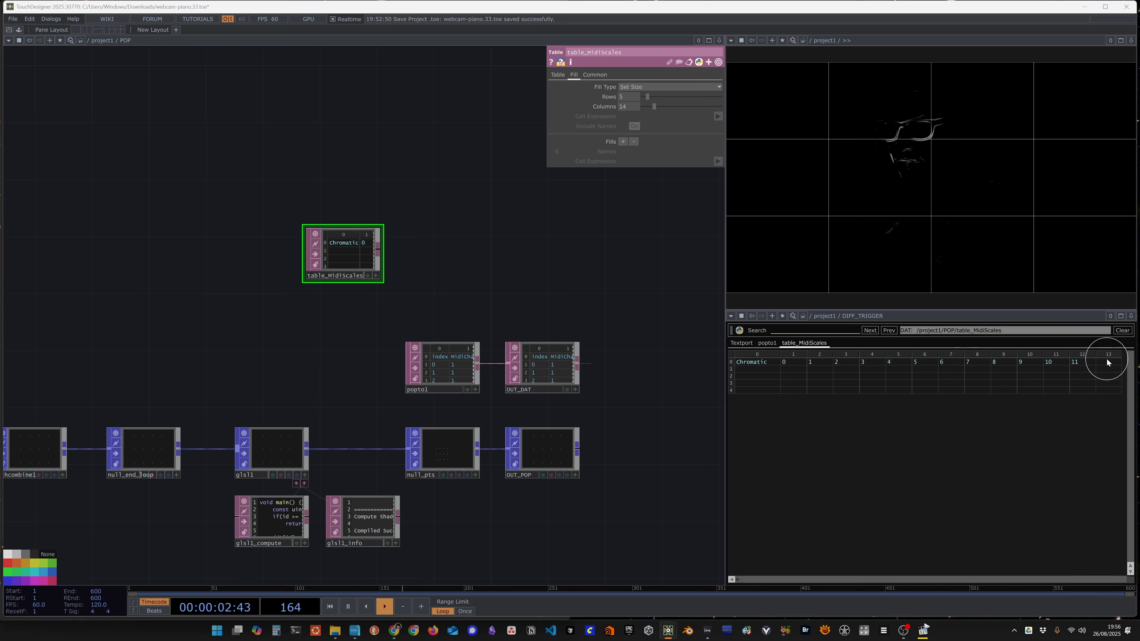
right_click(1105, 353)
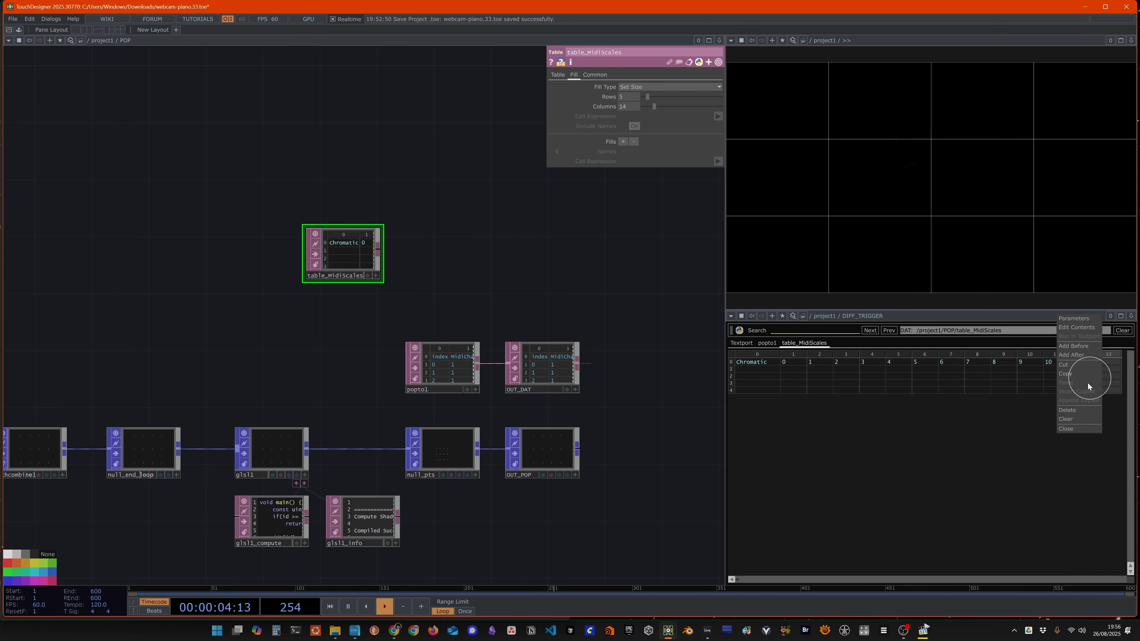
click(1079, 411)
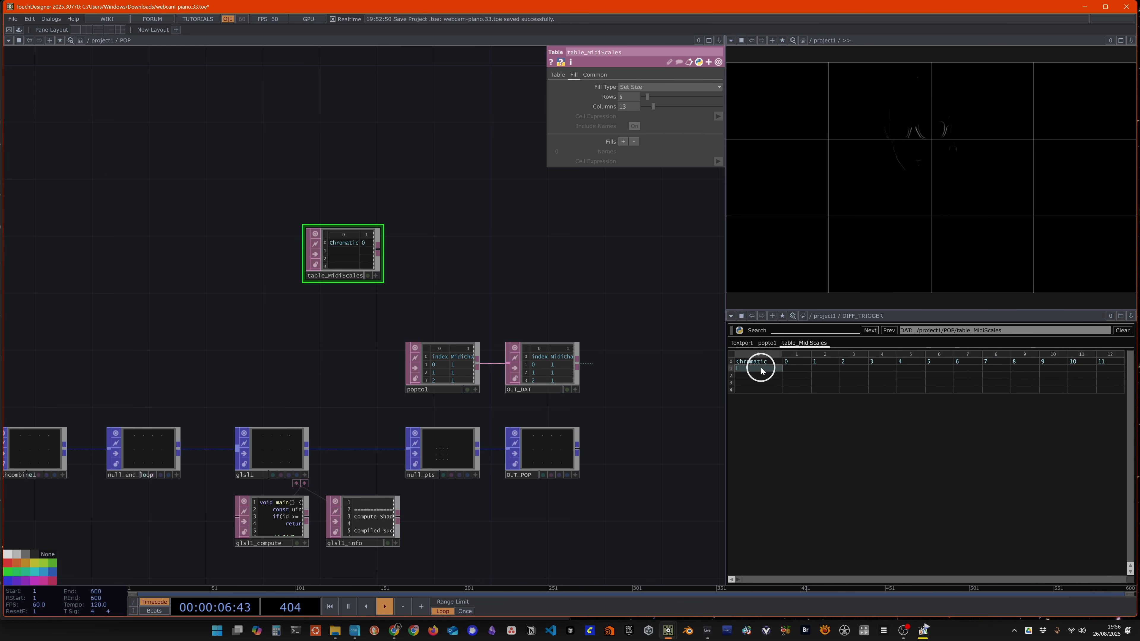
Step: Enter "Major" in the cell at row 1, column 0 of table_MidiScales
text(Major)
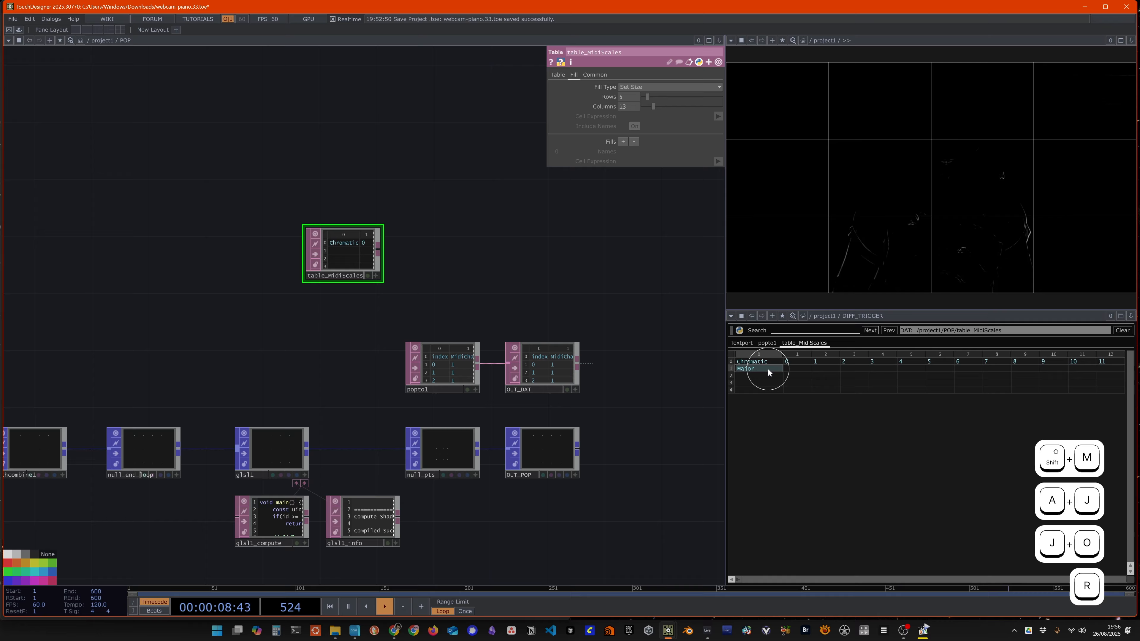
key(Return)
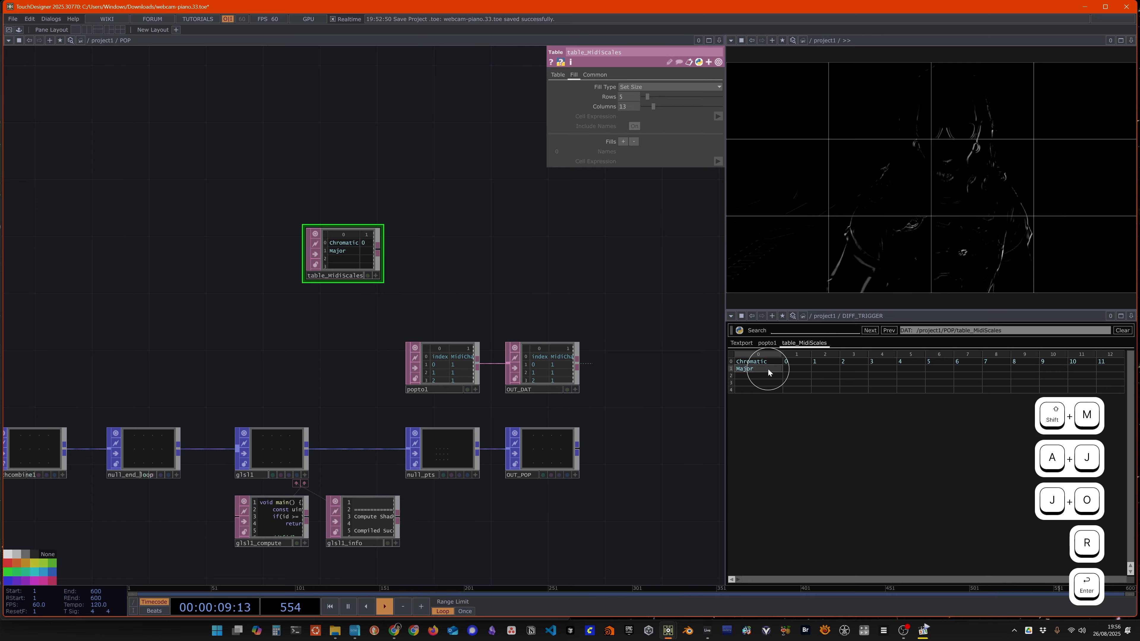
Step: Switch to the Chrome browser, search for images of "piano keyboard" and enlarge the "Piano Keys with Notes" chart
click(394, 633)
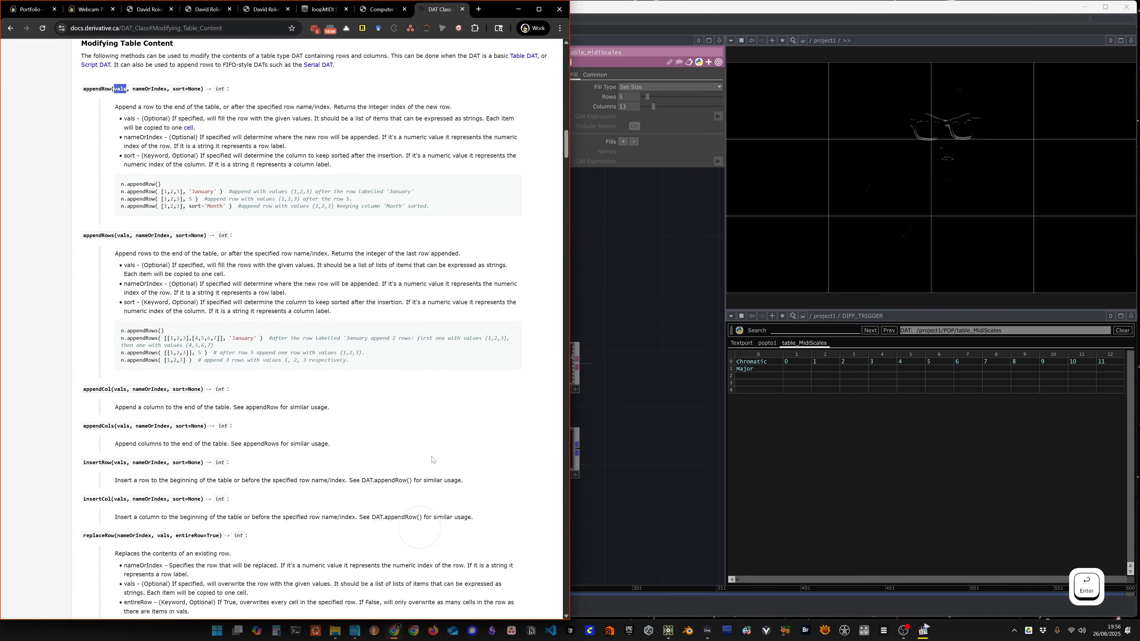
click(232, 28)
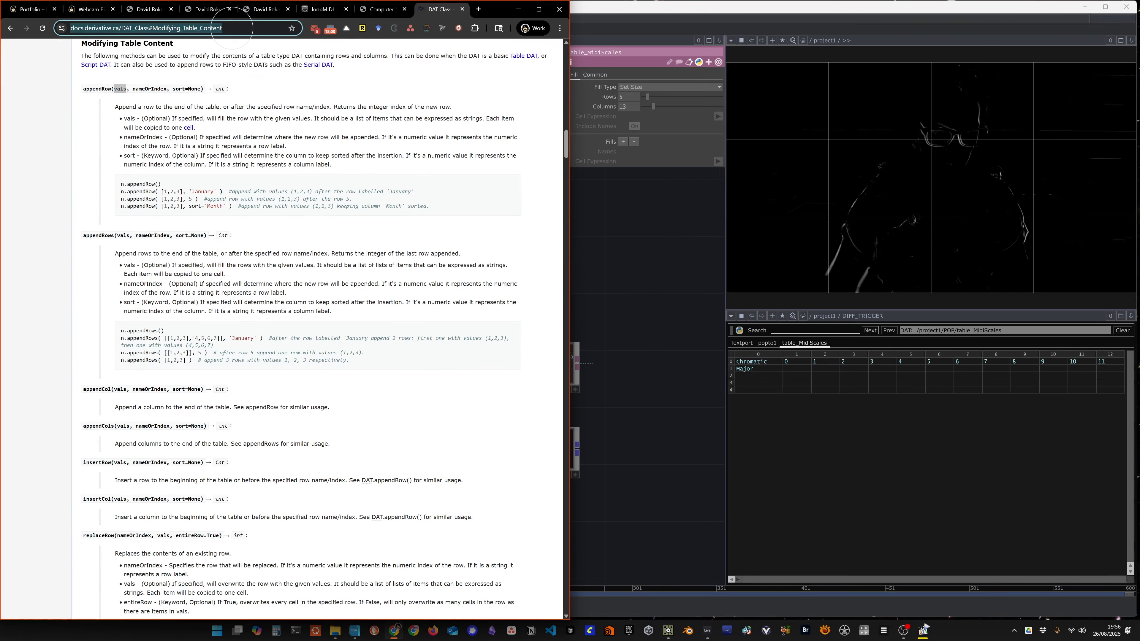
text(piano keyboard)
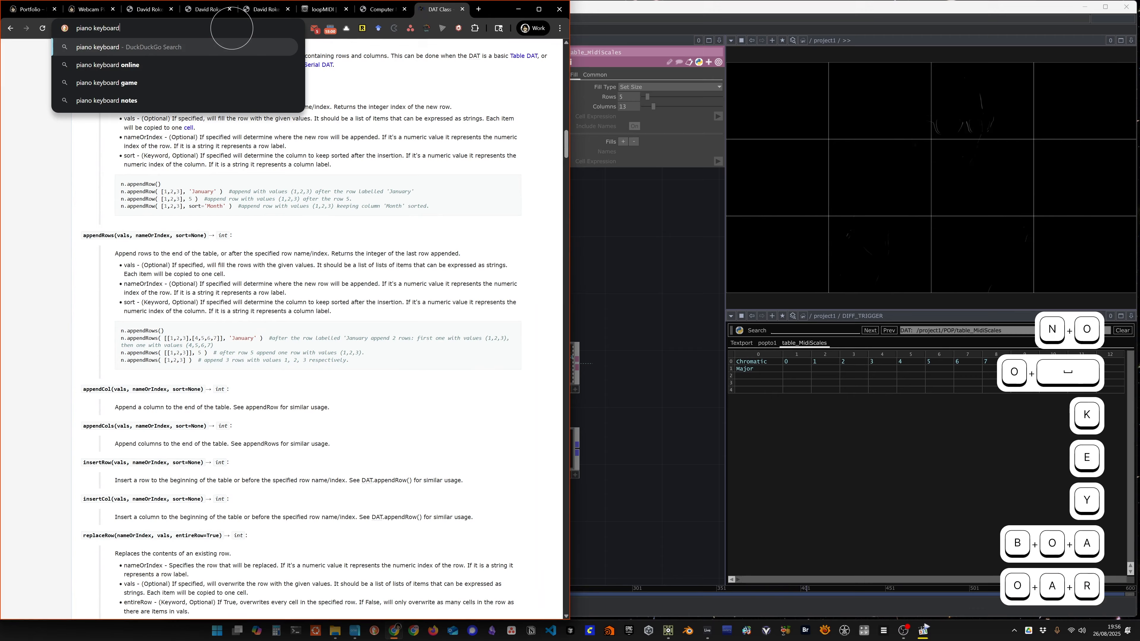
key(Return)
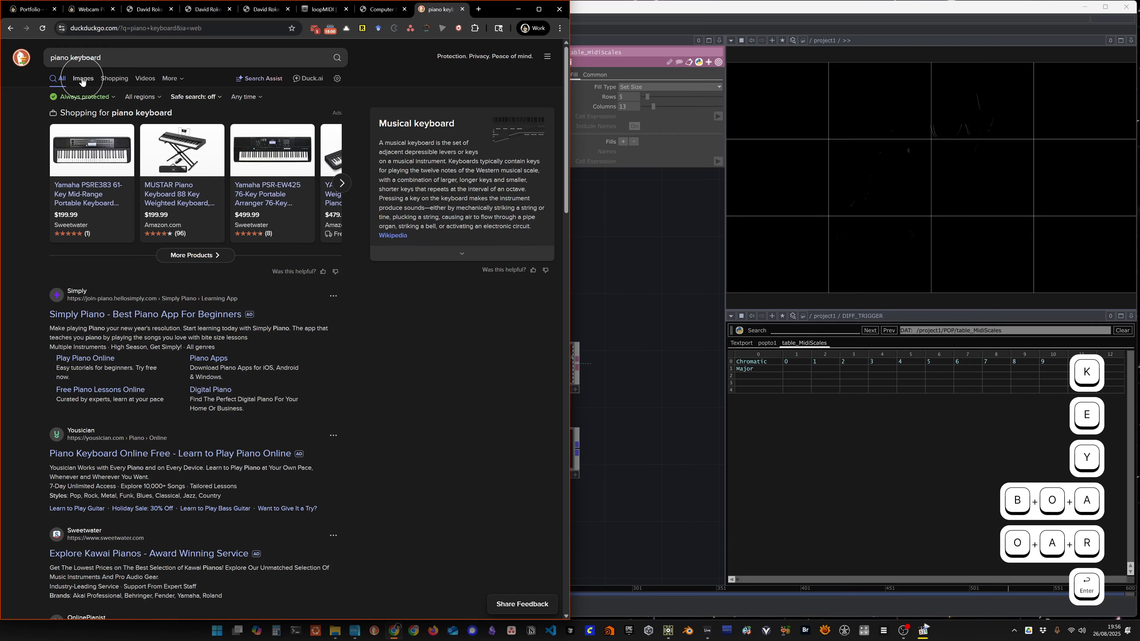
click(83, 79)
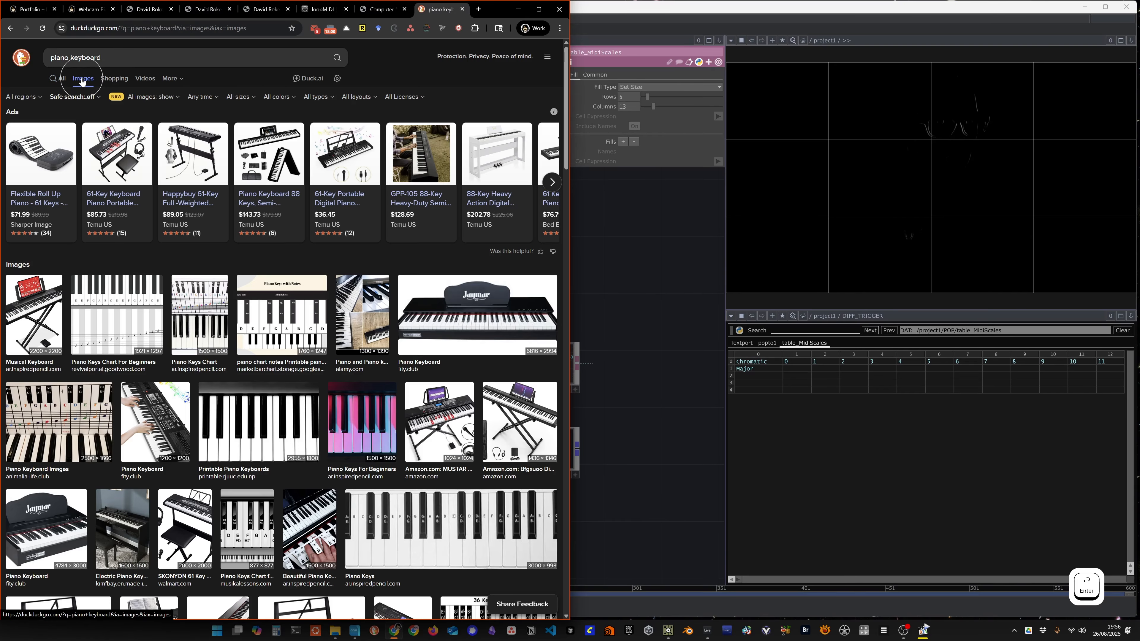
click(278, 324)
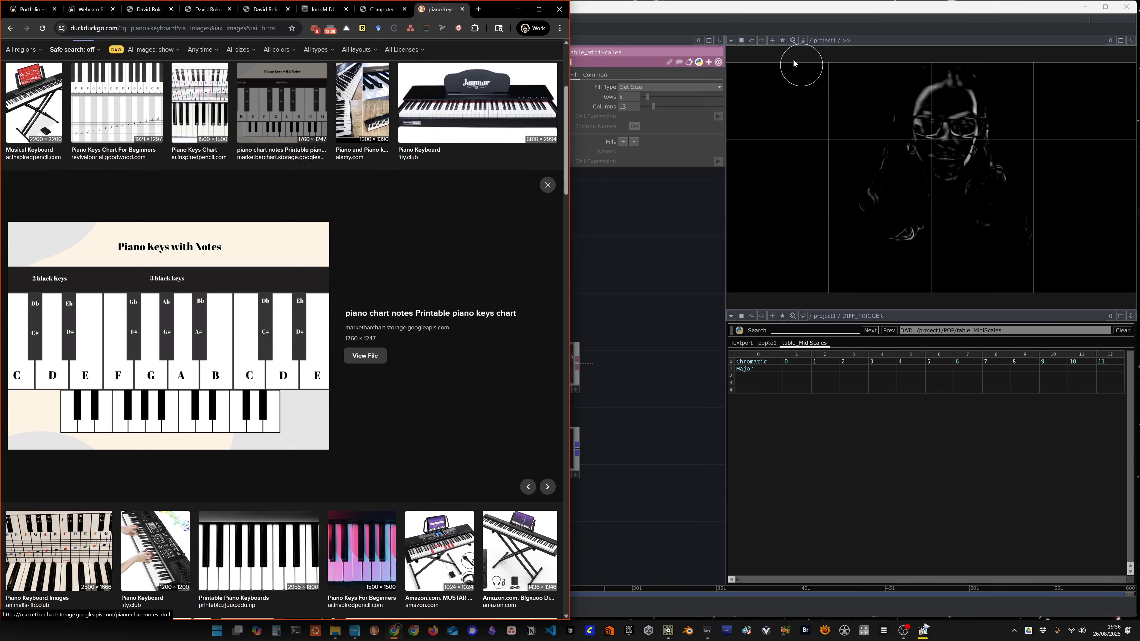
Step: Switch back to TouchDesigner and open table_MidiScales in a floating viewer snapped beside the piano chart
click(719, 8)
key(super+Right)
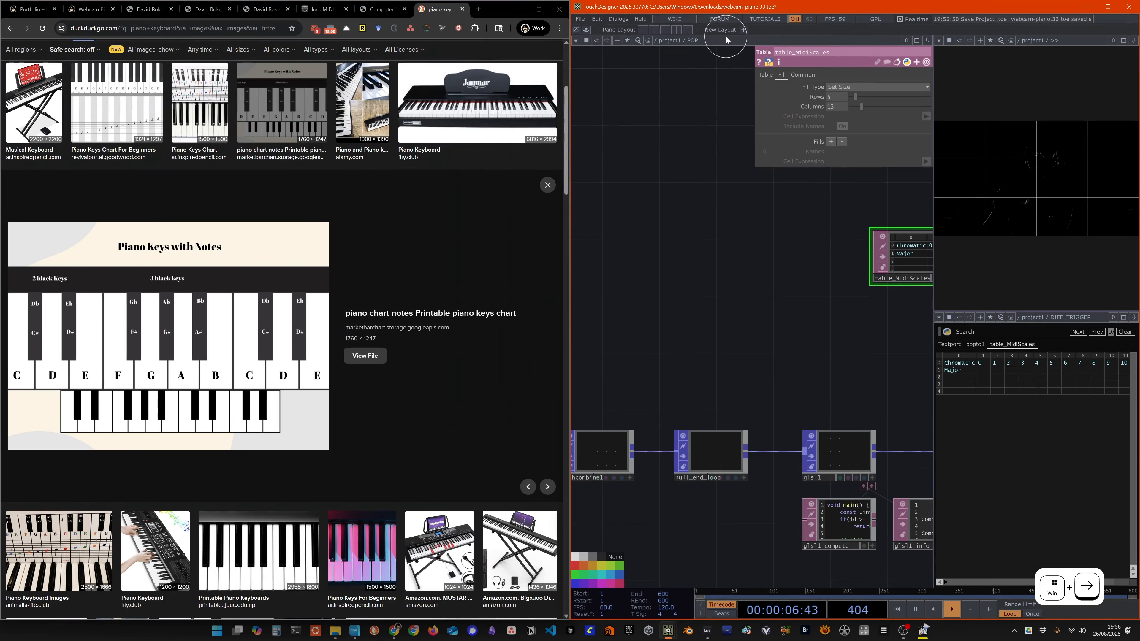
key(super+Up)
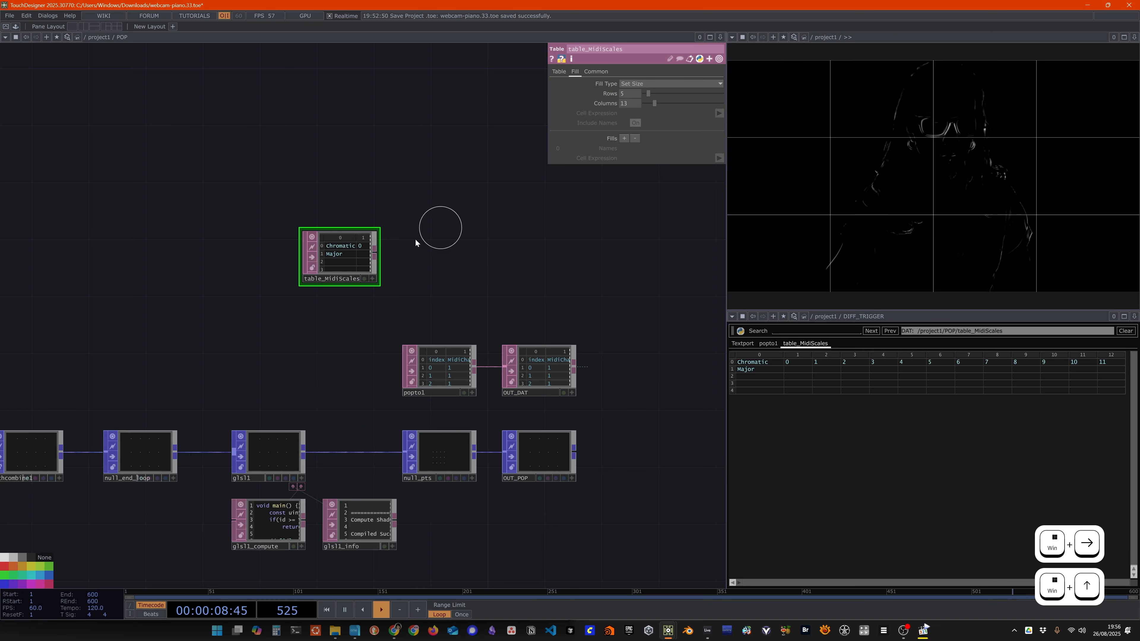
right_click(338, 267)
click(378, 250)
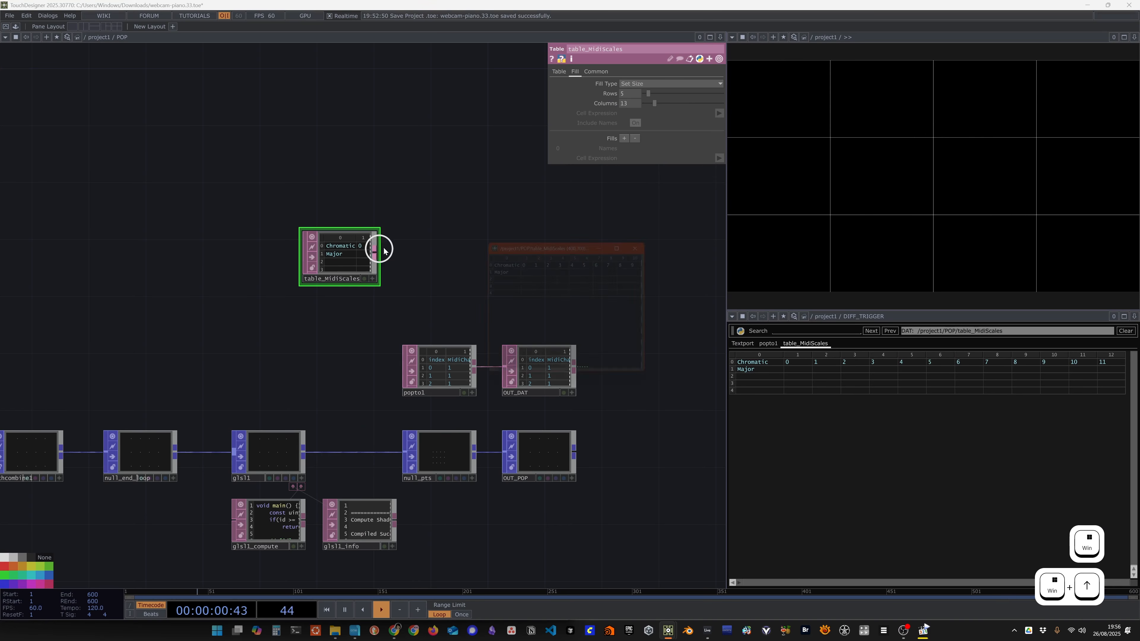
key(super+Right)
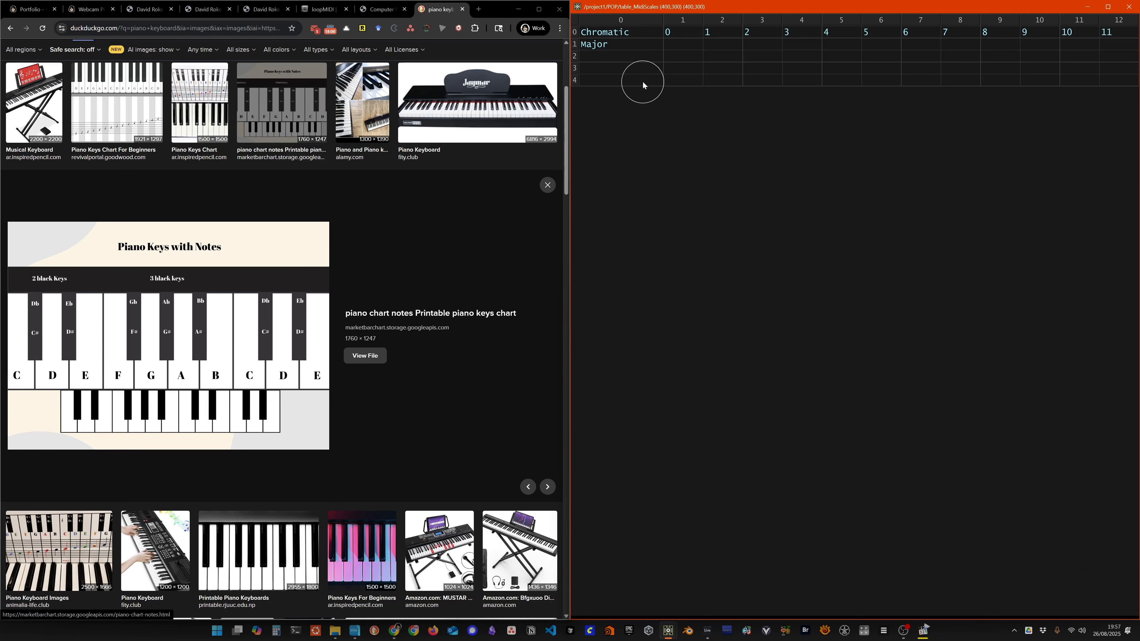
Step: Fill columns 1 to 6 of the Major row with the values 0, 2, 4, 5, 7 and 9
click(685, 47)
text(0)
click(716, 44)
text(2)
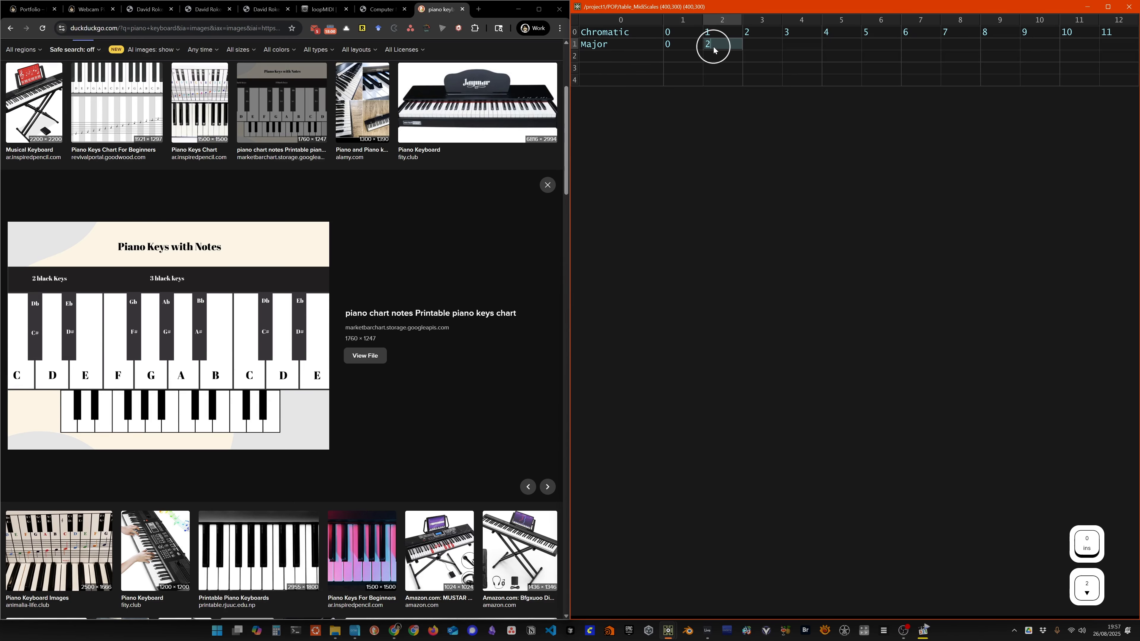
key(Return)
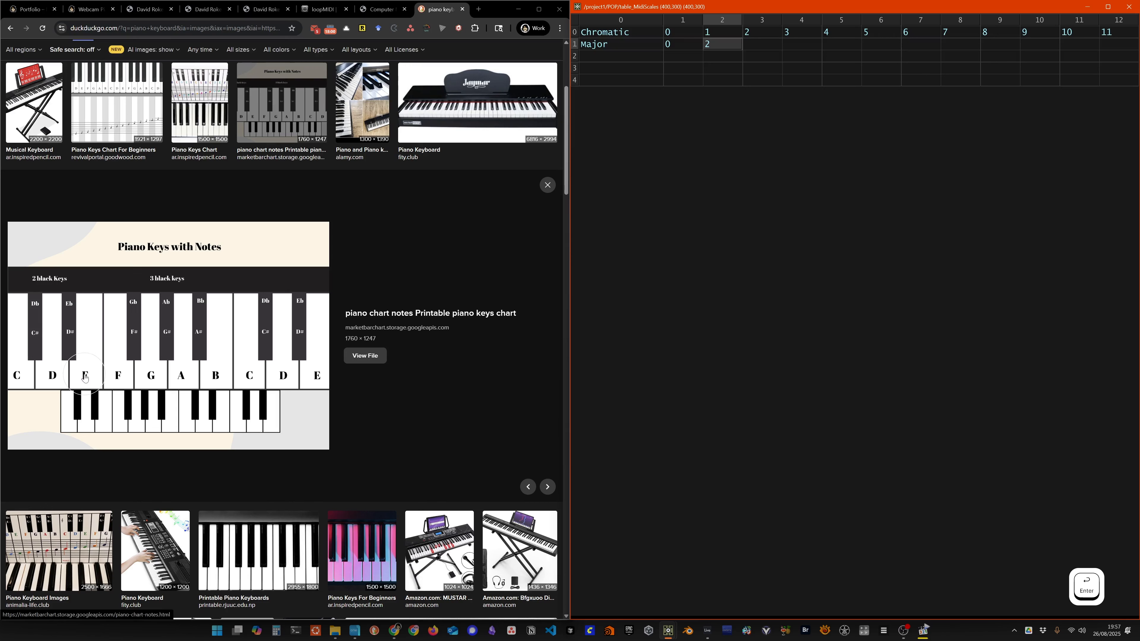
click(767, 45)
text(4)
key(Return)
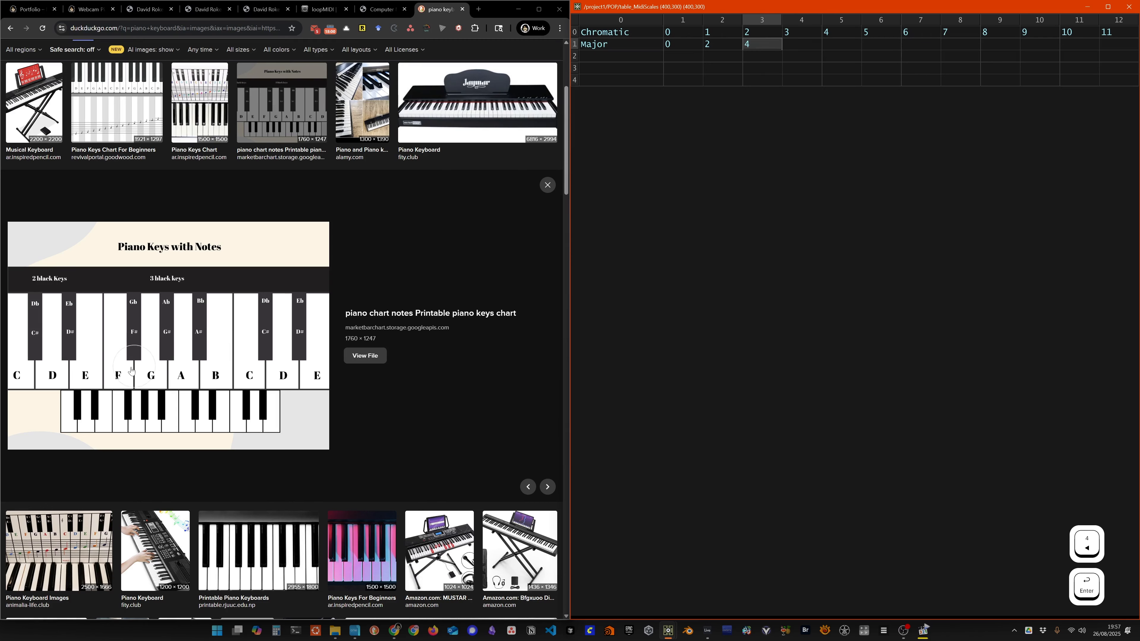
click(803, 44)
text(5)
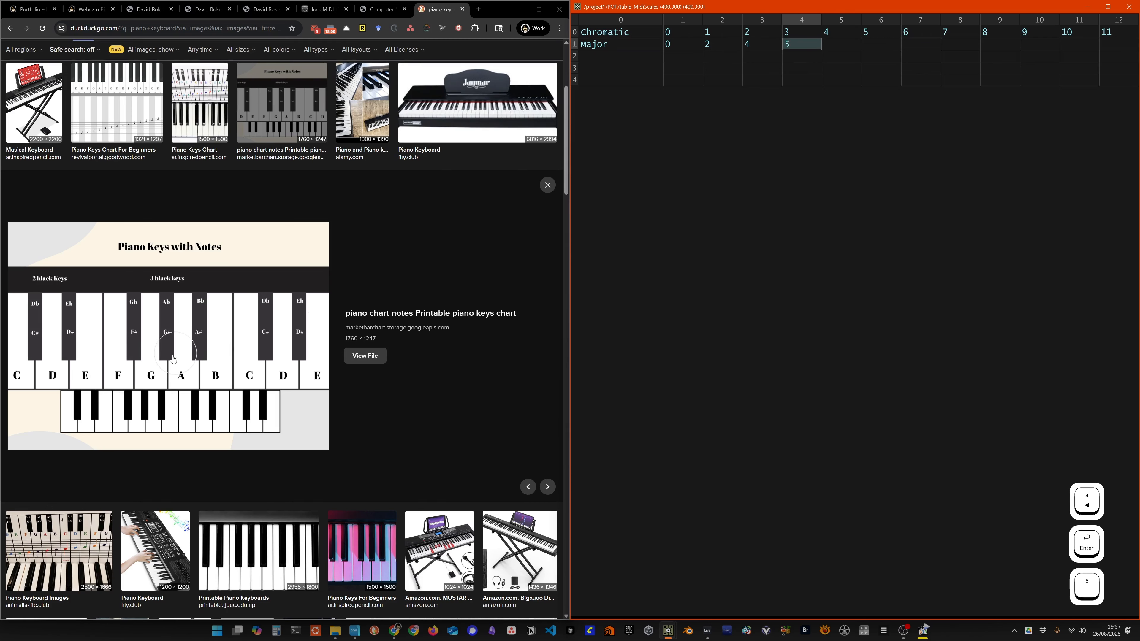
click(837, 48)
text(7)
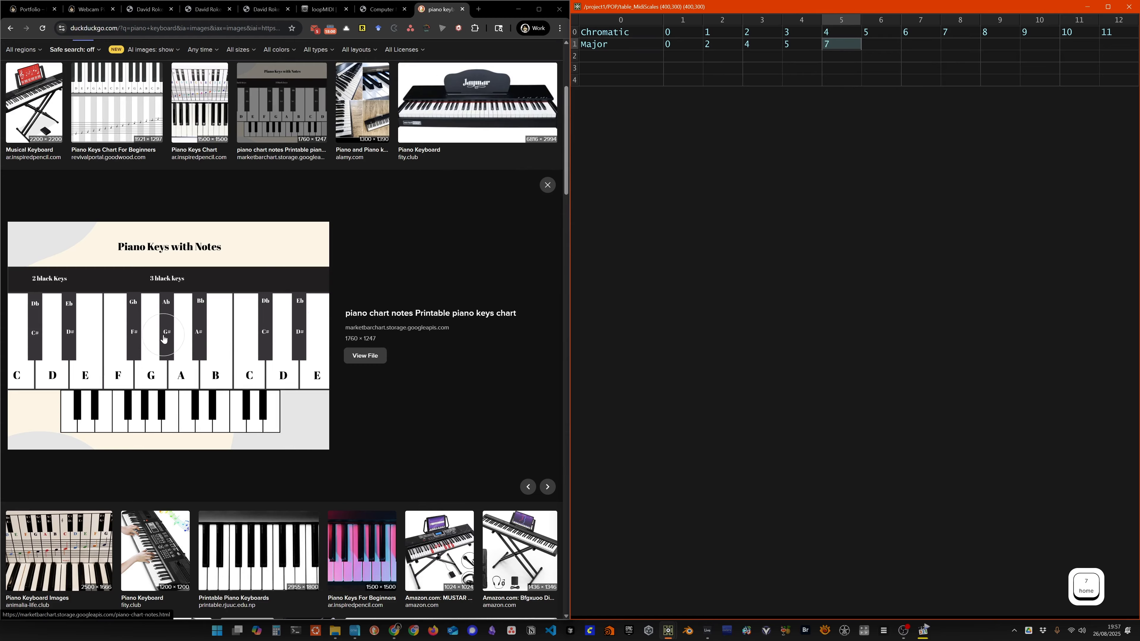
click(887, 47)
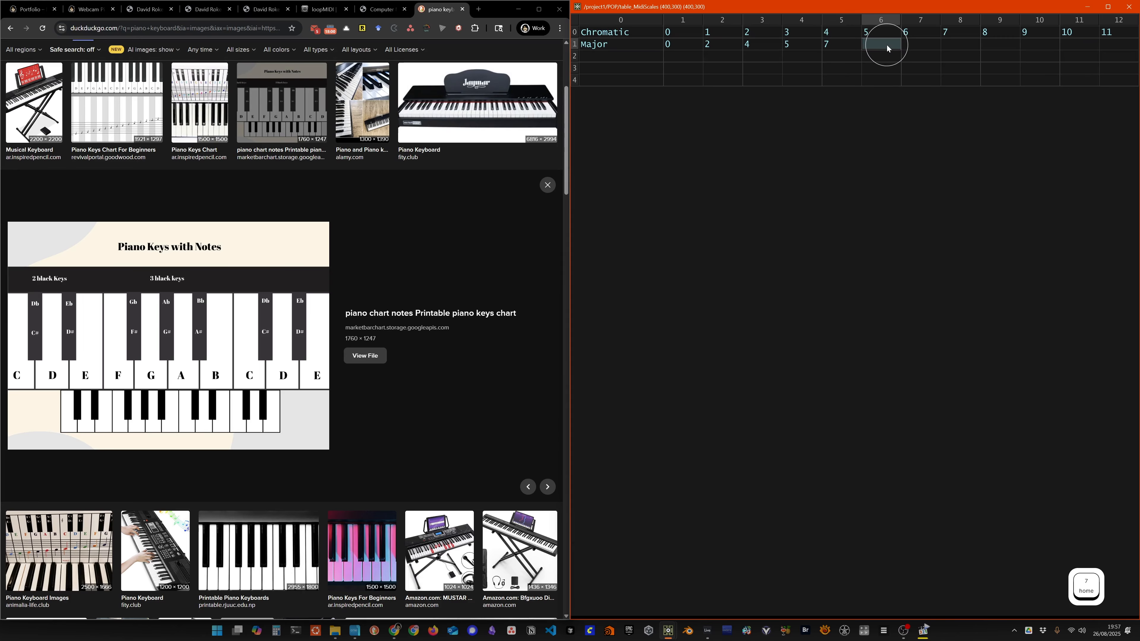
text(9)
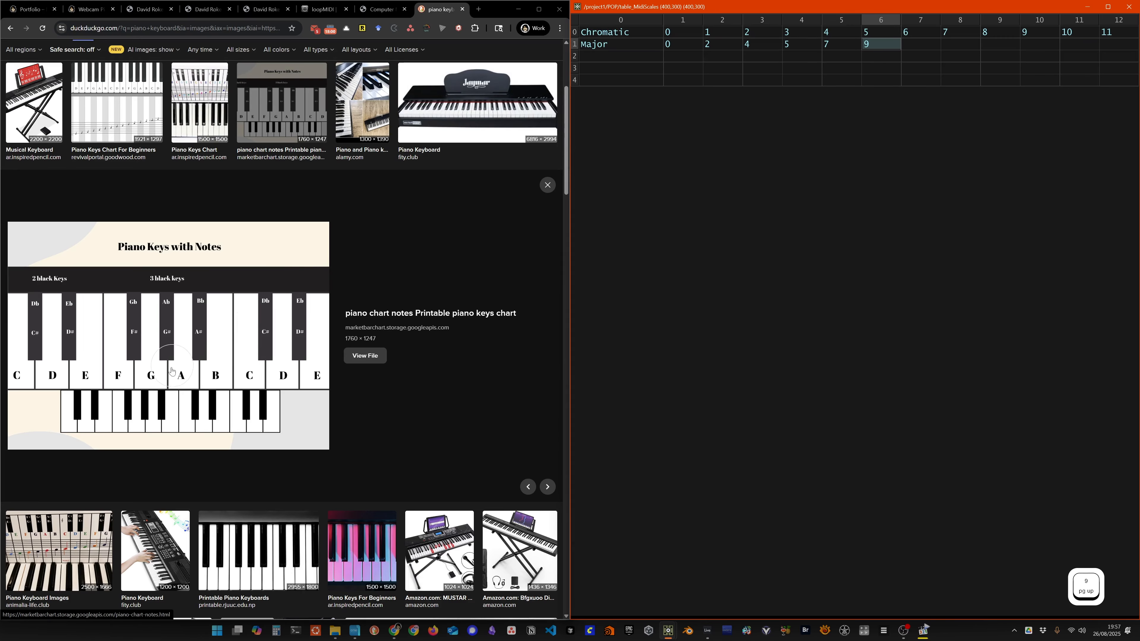